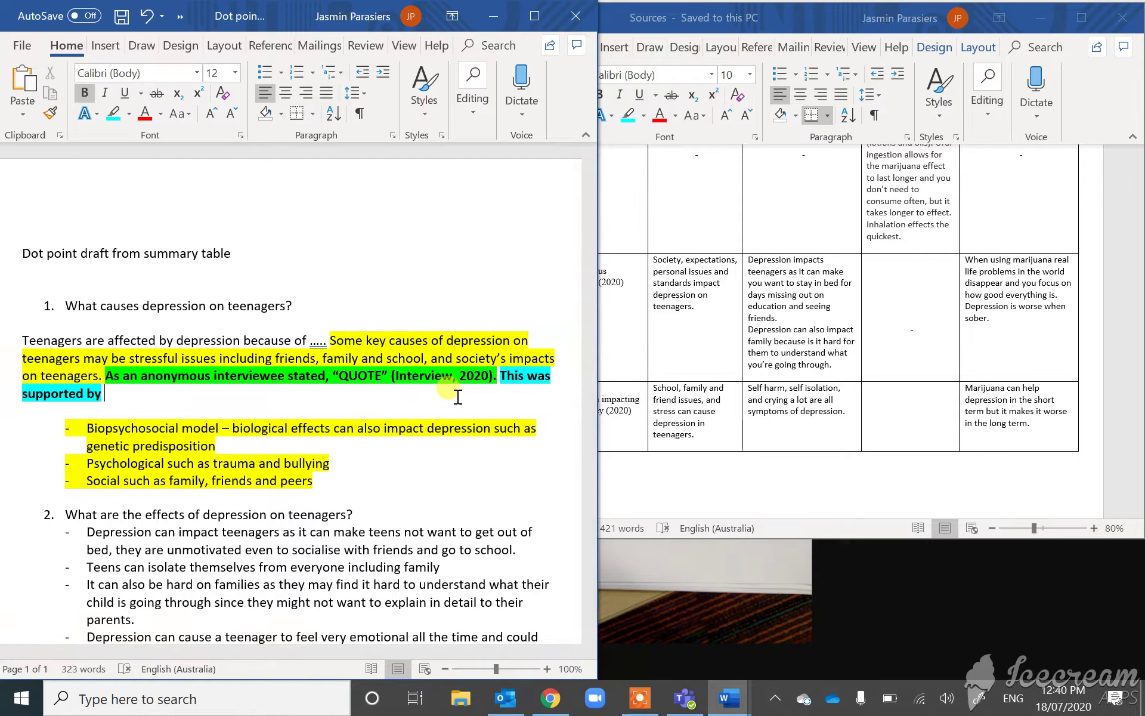
Finish the paragraph: a survey of 150 students found depression a major symptom of stressful living (Survey, 2020).
text(a survey conducted amongst )
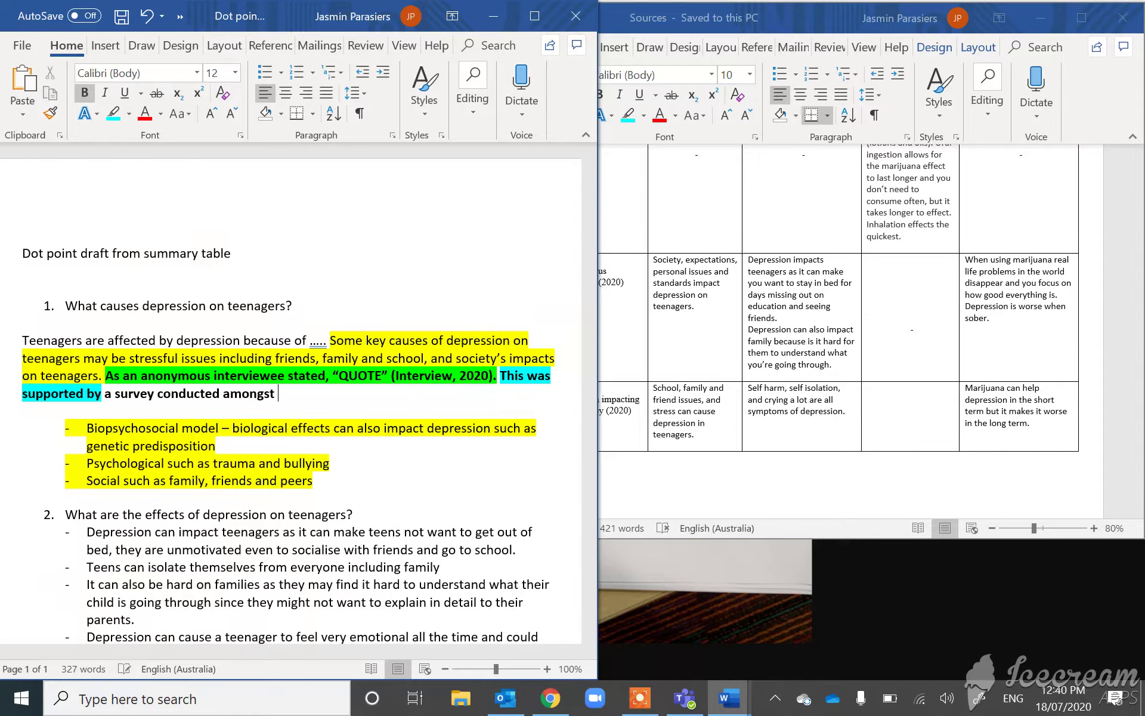
text(150 students who highlighte)
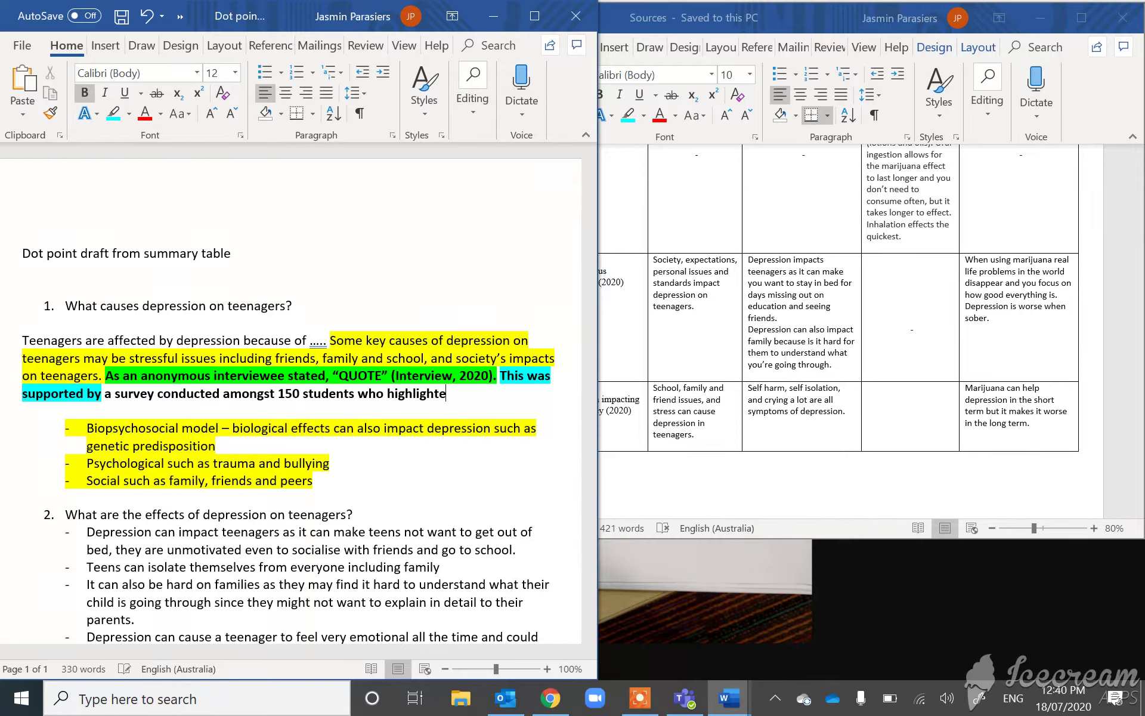
text(d that “WUOTE” and “)
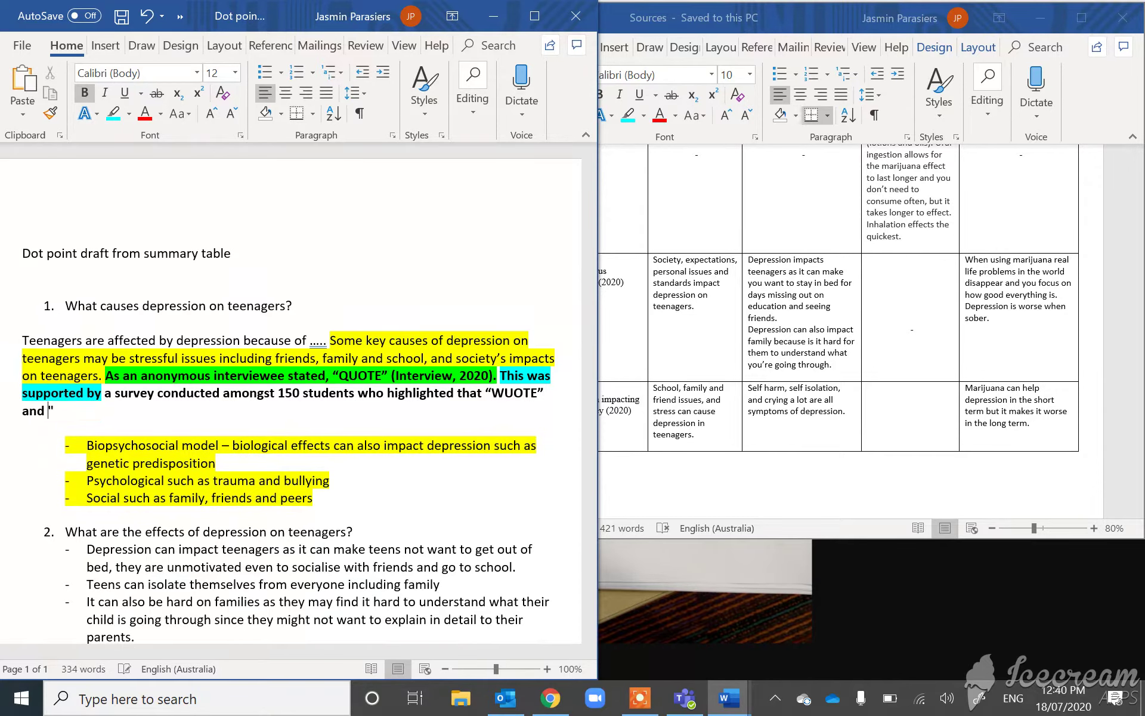
text(statistics” and overall, that d)
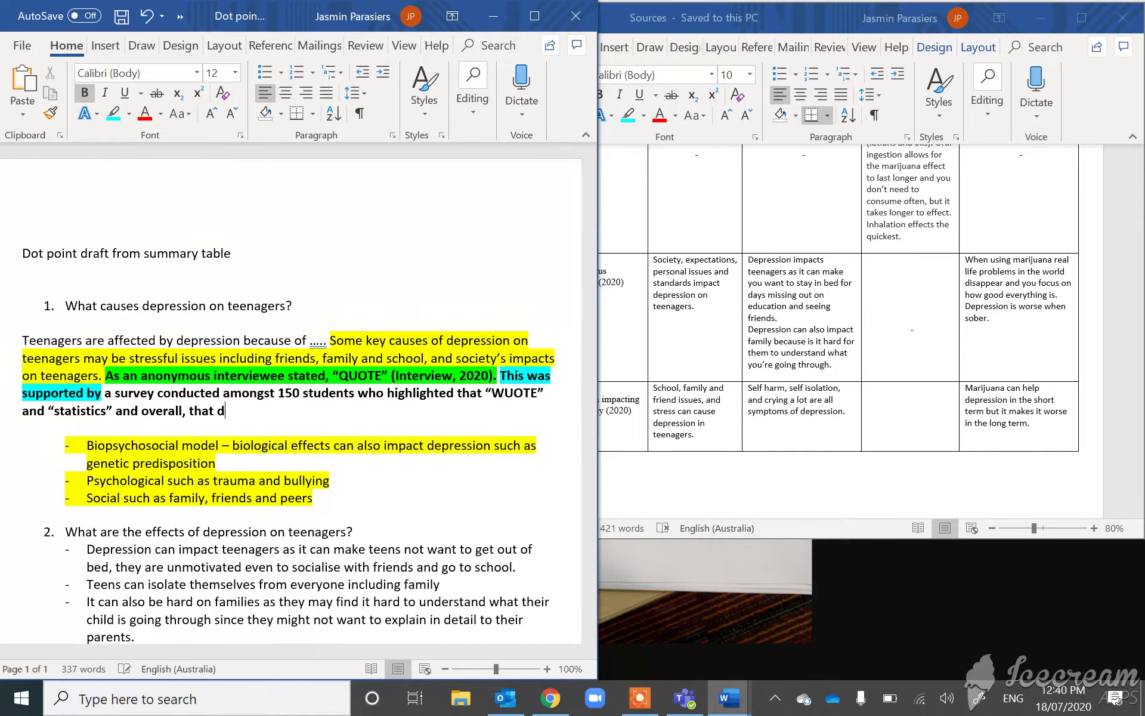
text(epression is a major)
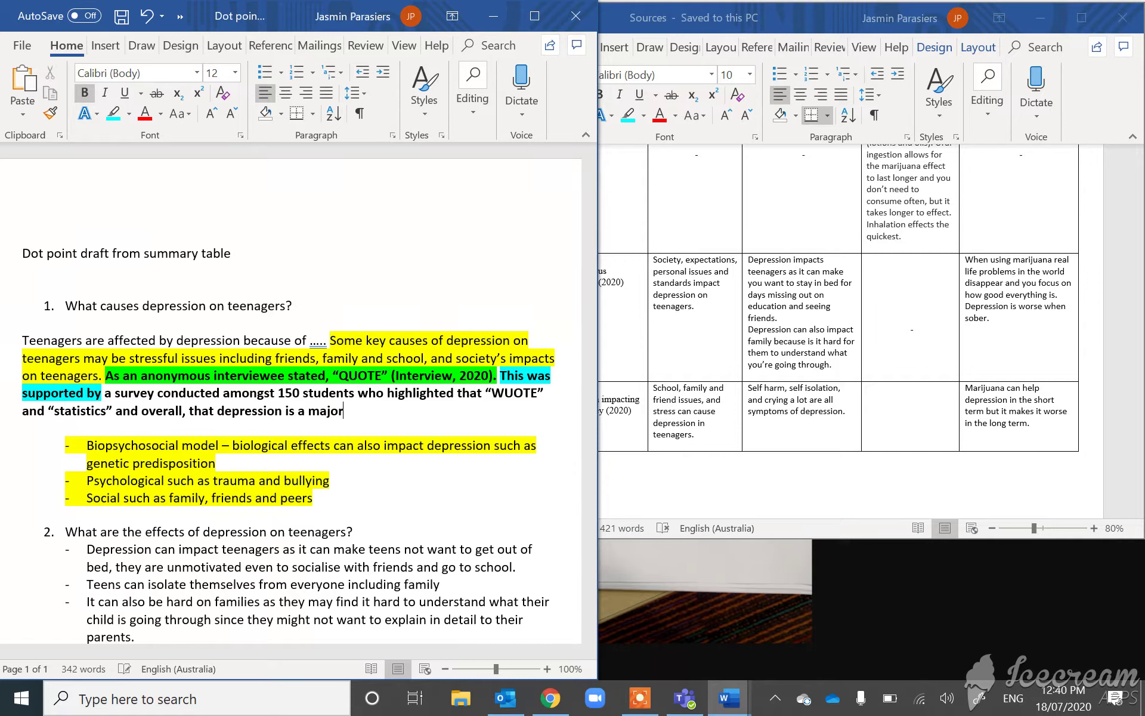
text( symptoms)
key(BackSpace)
text(of stressful living)
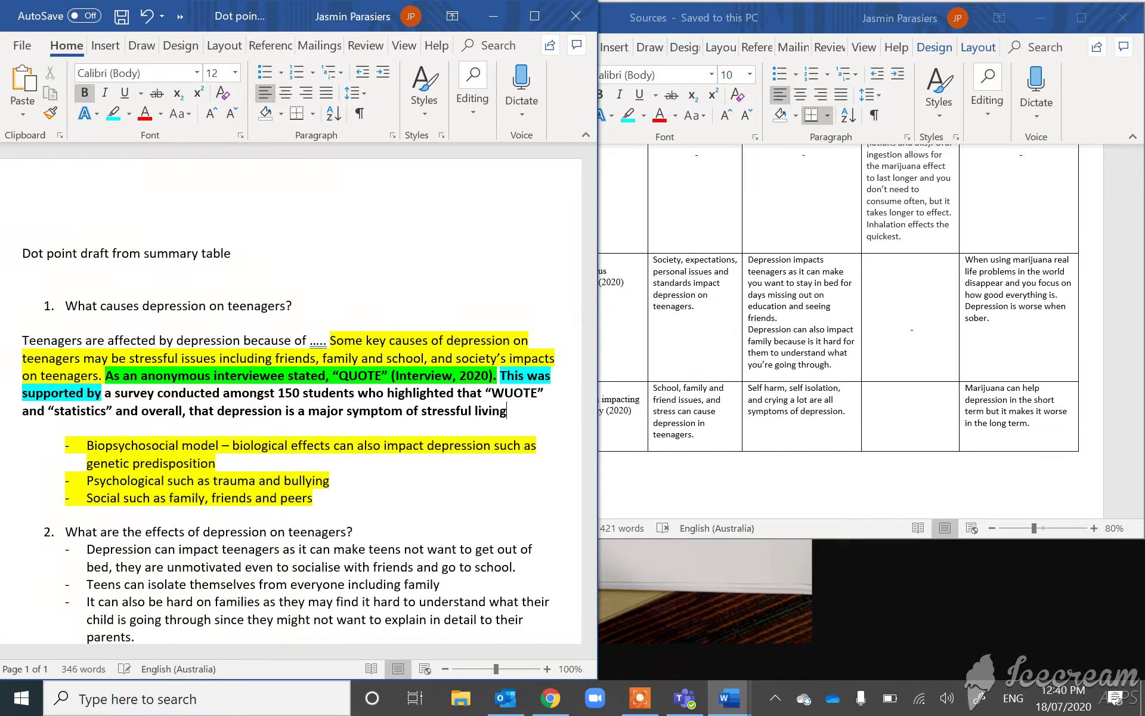
text( (Survey, 2020).)
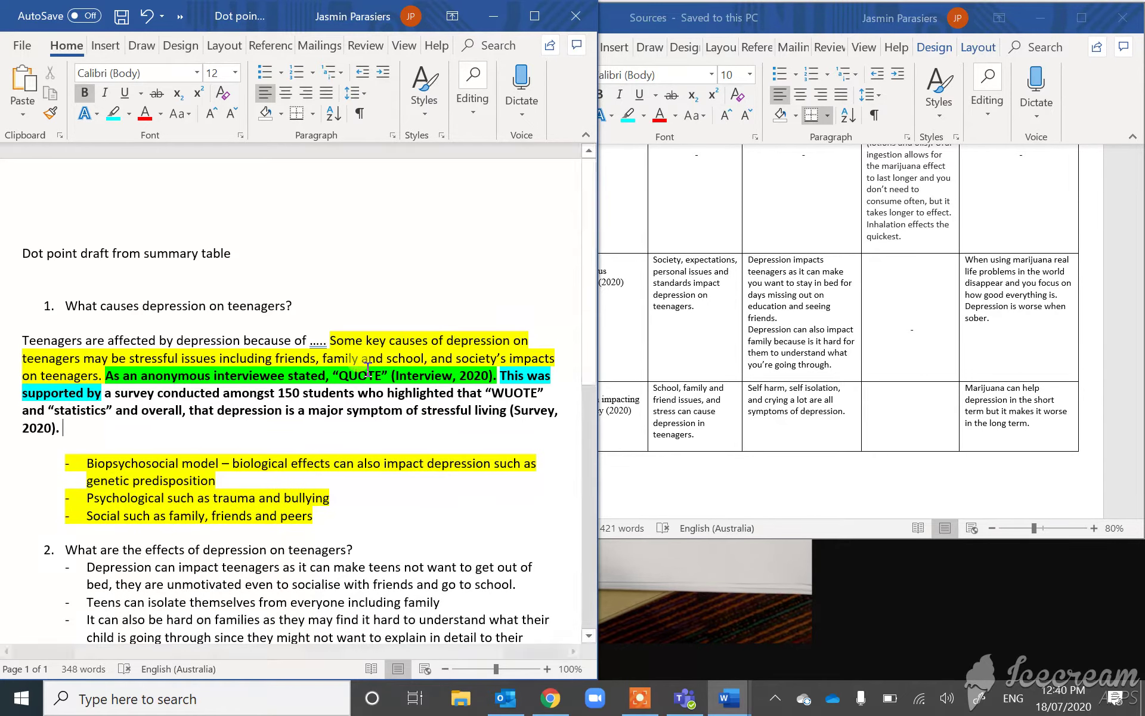
Highlight the survey sentence, through '(Survey, 2020).', in magenta.
click(94, 424)
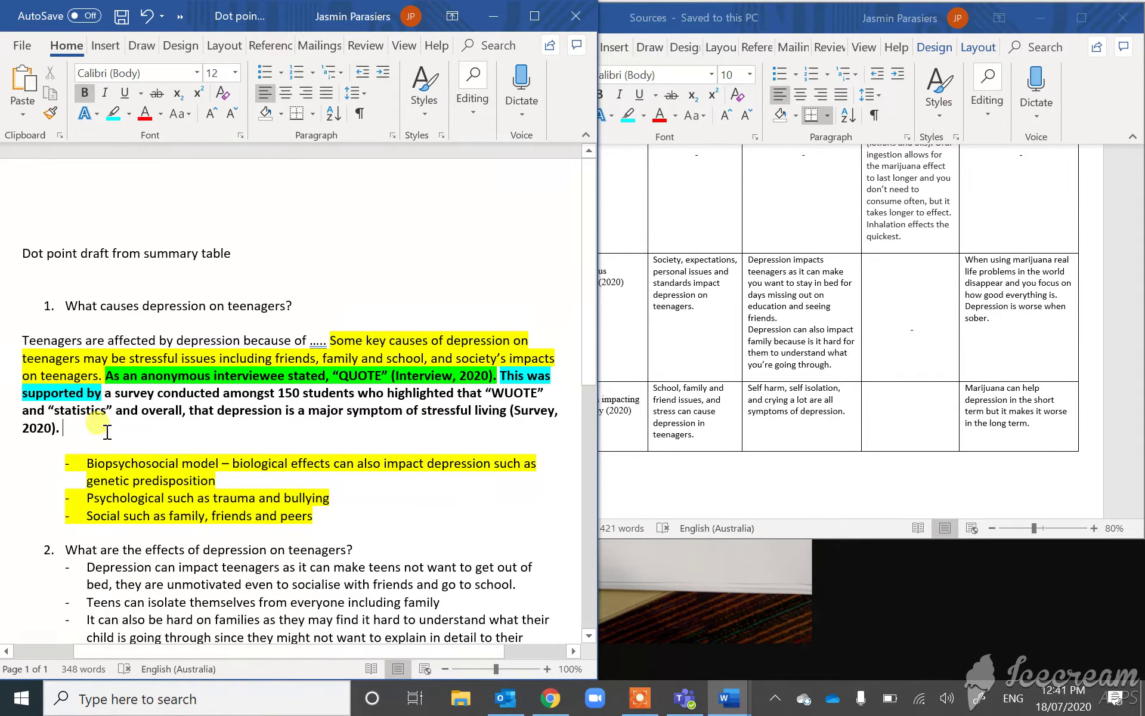
drag(107, 431, 105, 392)
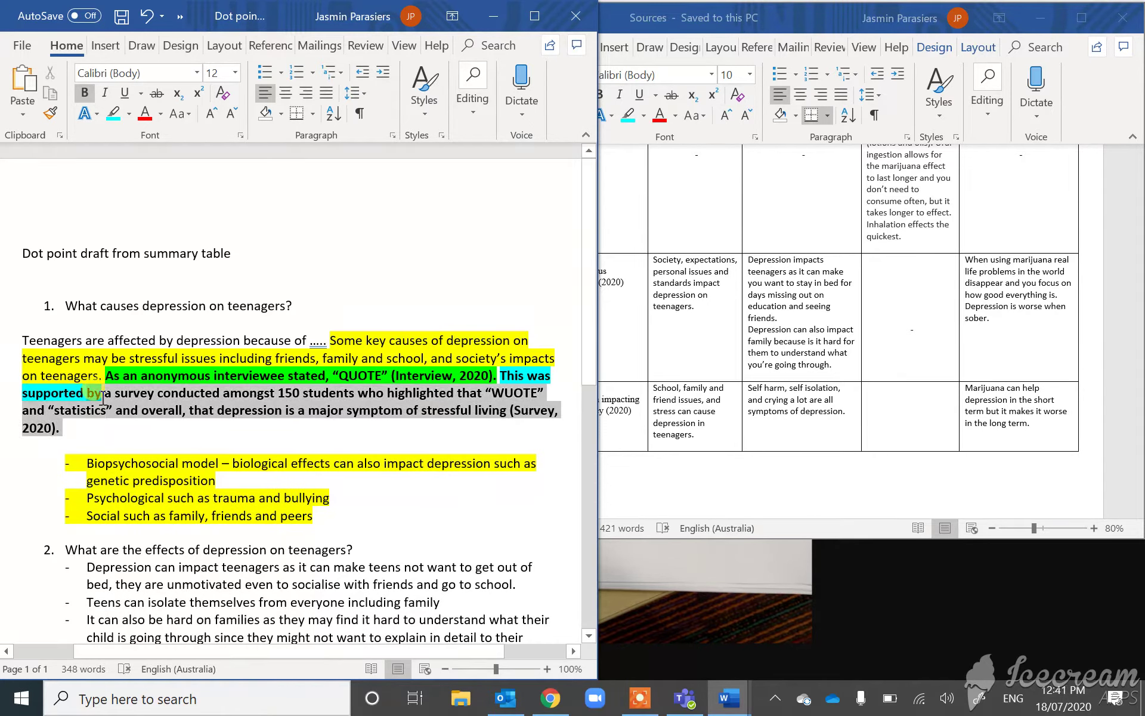
click(132, 120)
click(192, 141)
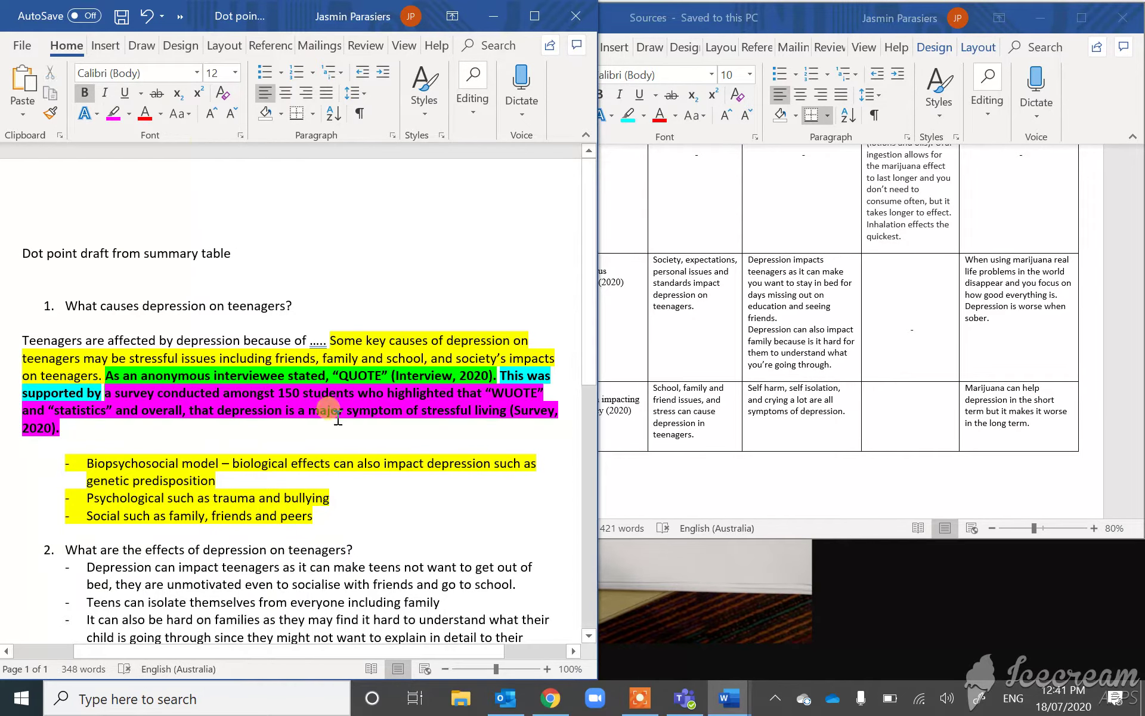
Select the yellow key-causes, green interview-quote and magenta survey sentences to check their highlights.
drag(330, 341, 101, 380)
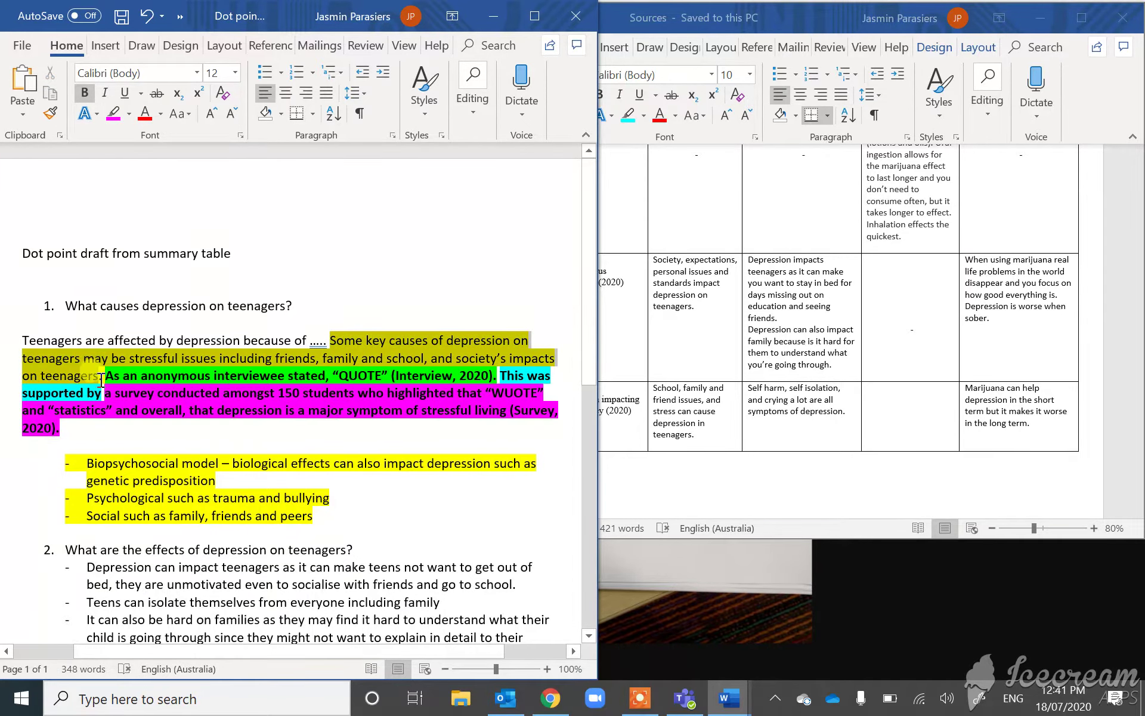
click(137, 439)
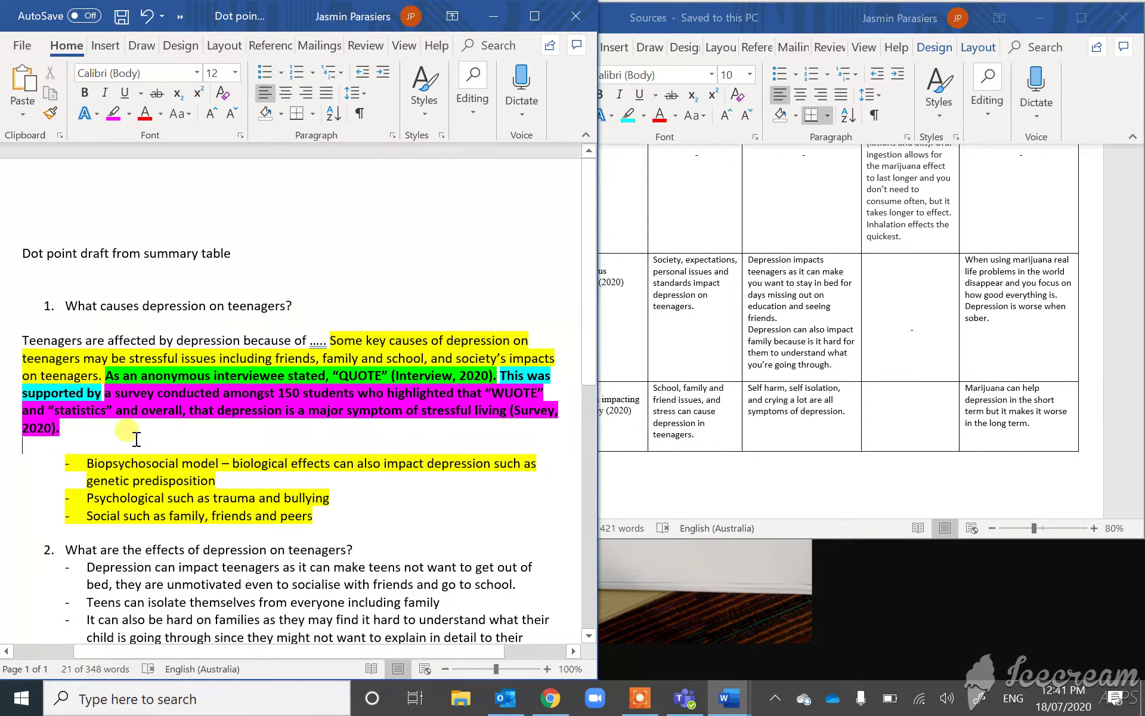
drag(102, 377, 387, 359)
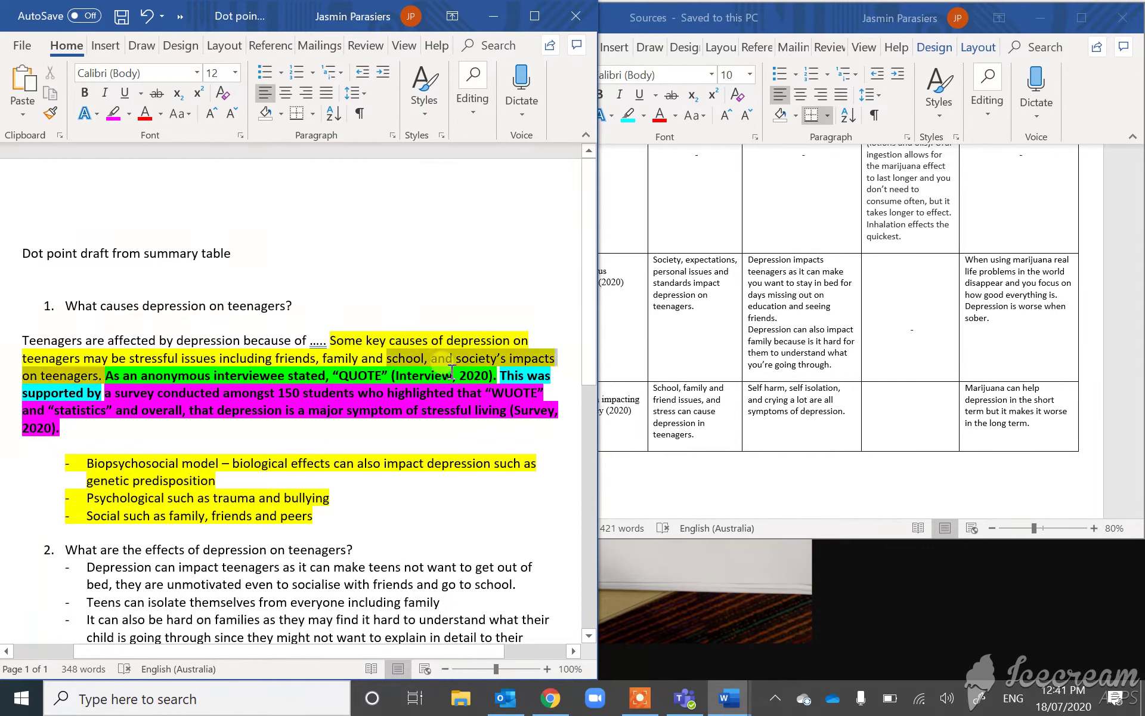
drag(453, 372, 498, 377)
click(454, 426)
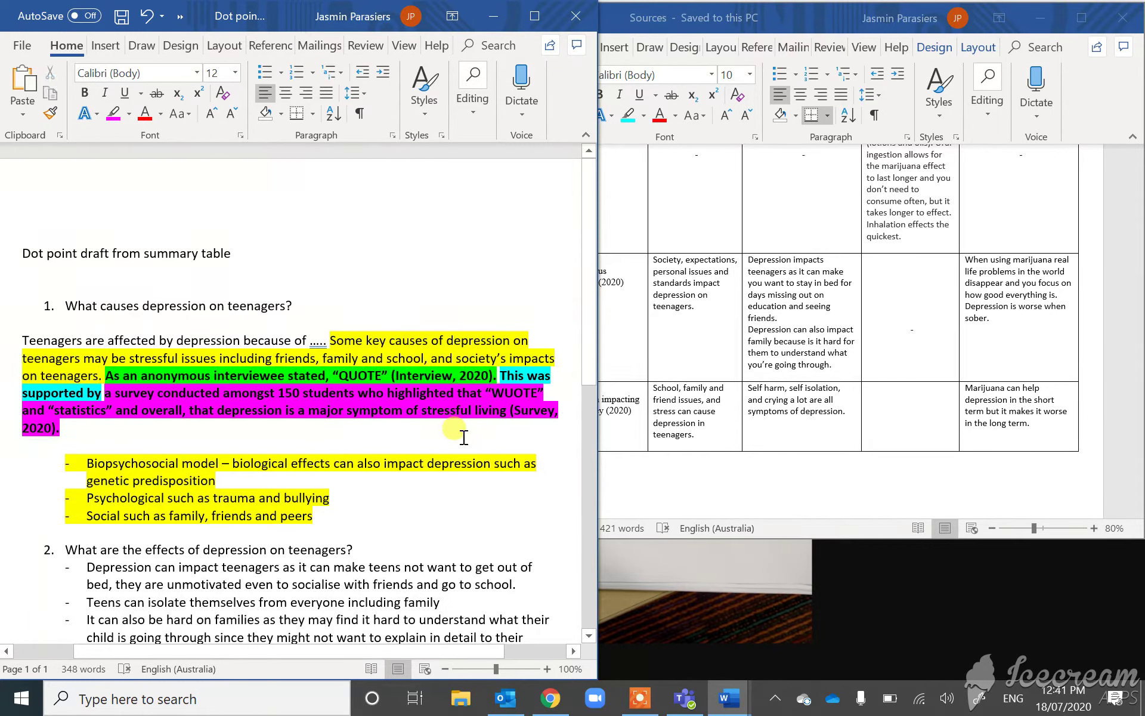
mouse_move(138, 434)
mouse_down()
mouse_move(107, 401)
mouse_move(104, 364)
mouse_move(156, 427)
mouse_up()
Select from the paragraph end through the bullet list, then put the cursor back in the paragraph.
drag(319, 517, 146, 444)
click(323, 521)
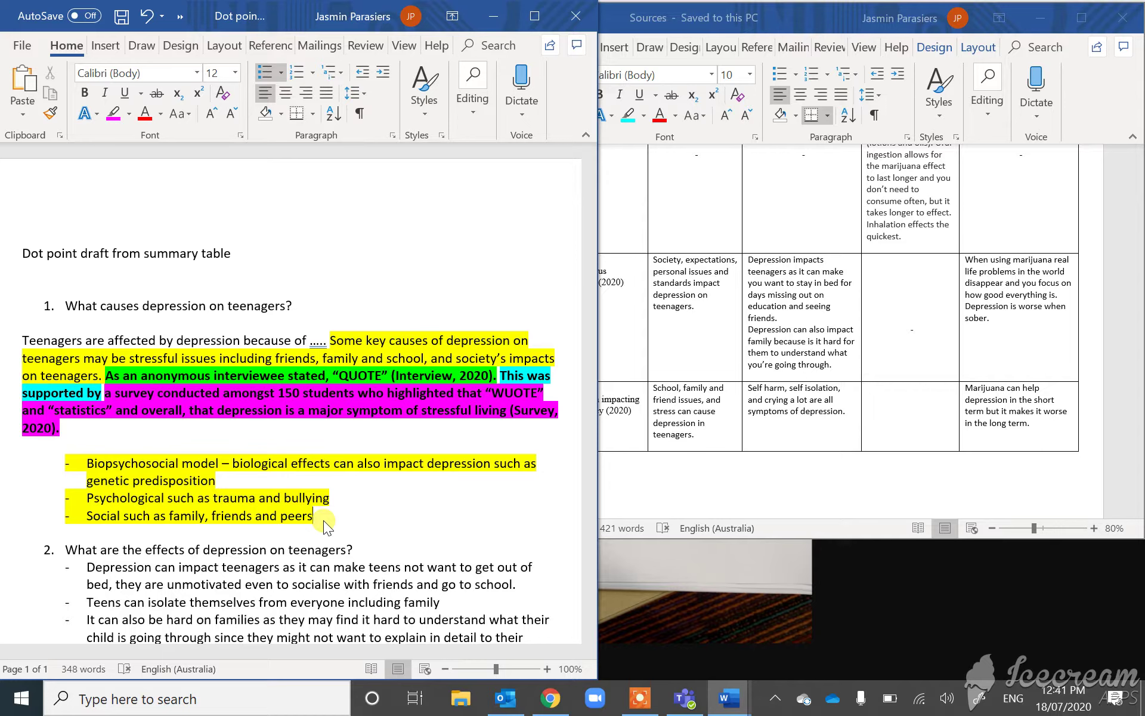
click(359, 342)
click(348, 375)
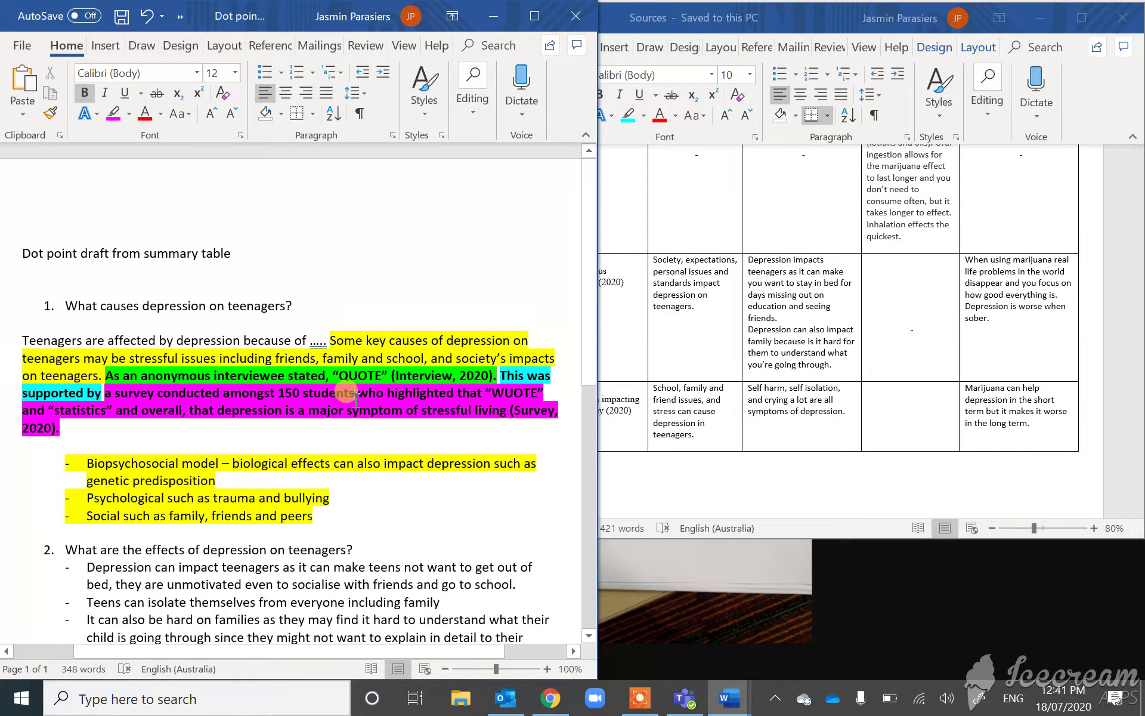
Start the sentence 'In the biopsychosocial model, there is an understandin that'. Join the first bullet's text onto it, dropping its label.
click(354, 430)
text(I)
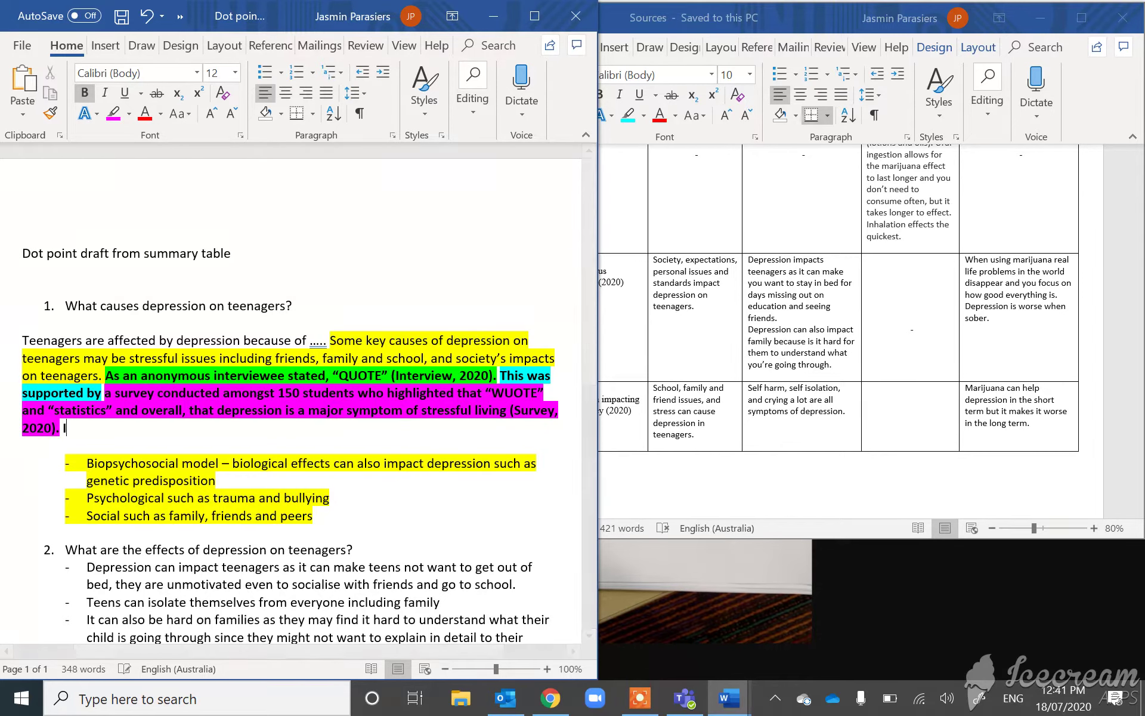
text(n the biopsychosocial model, th)
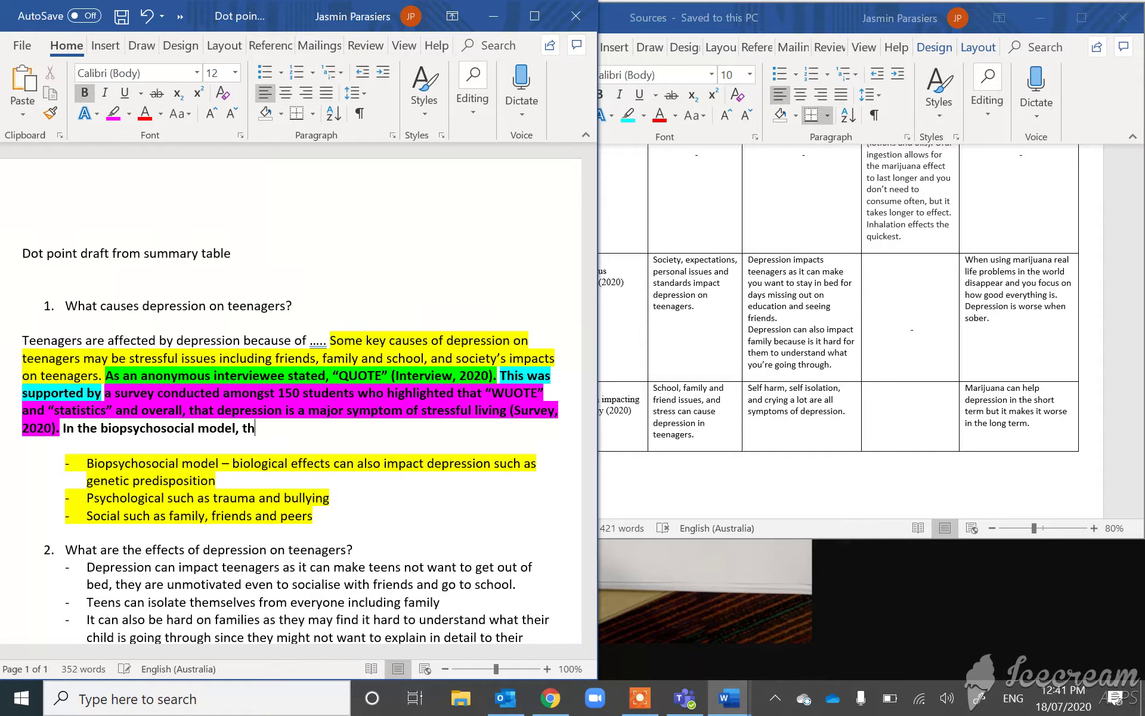
text(ere is an understandin that)
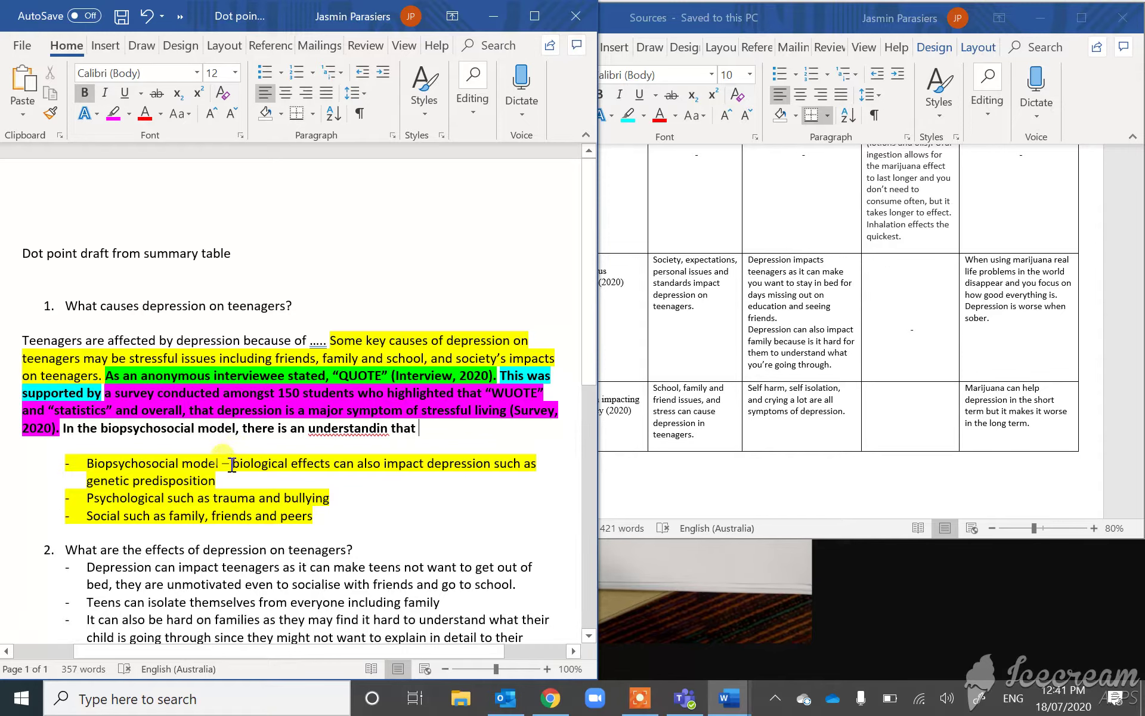
drag(233, 464, 52, 464)
key(BackSpace)
key(BackSpace)
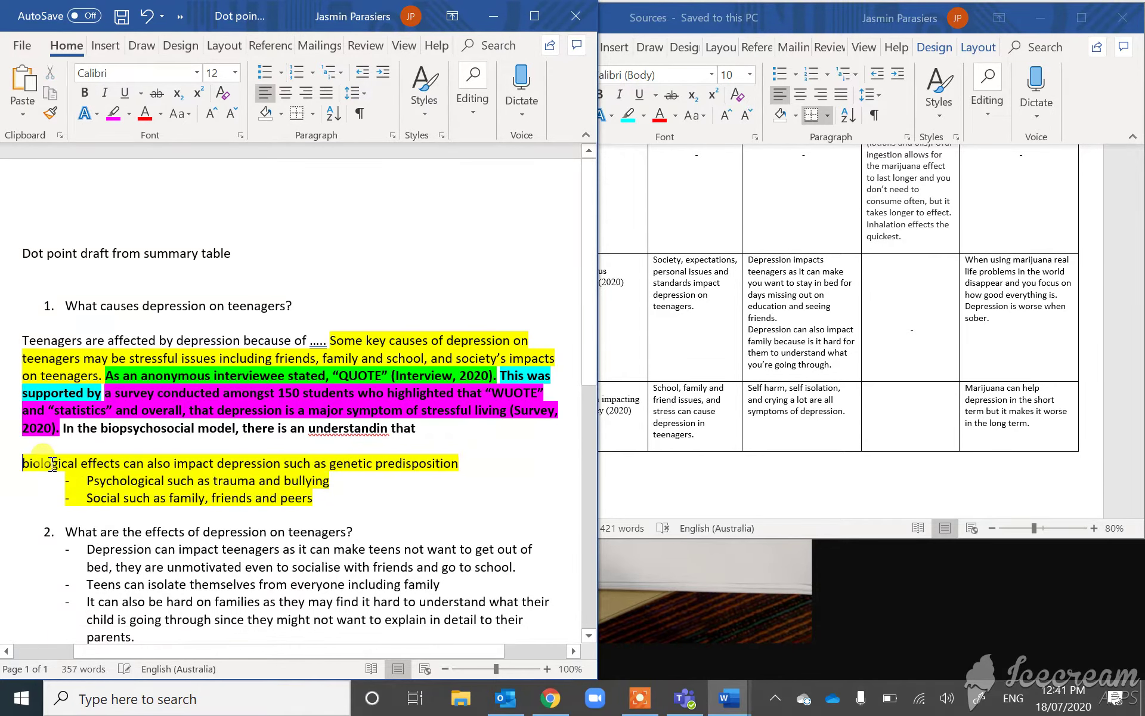
key(BackSpace)
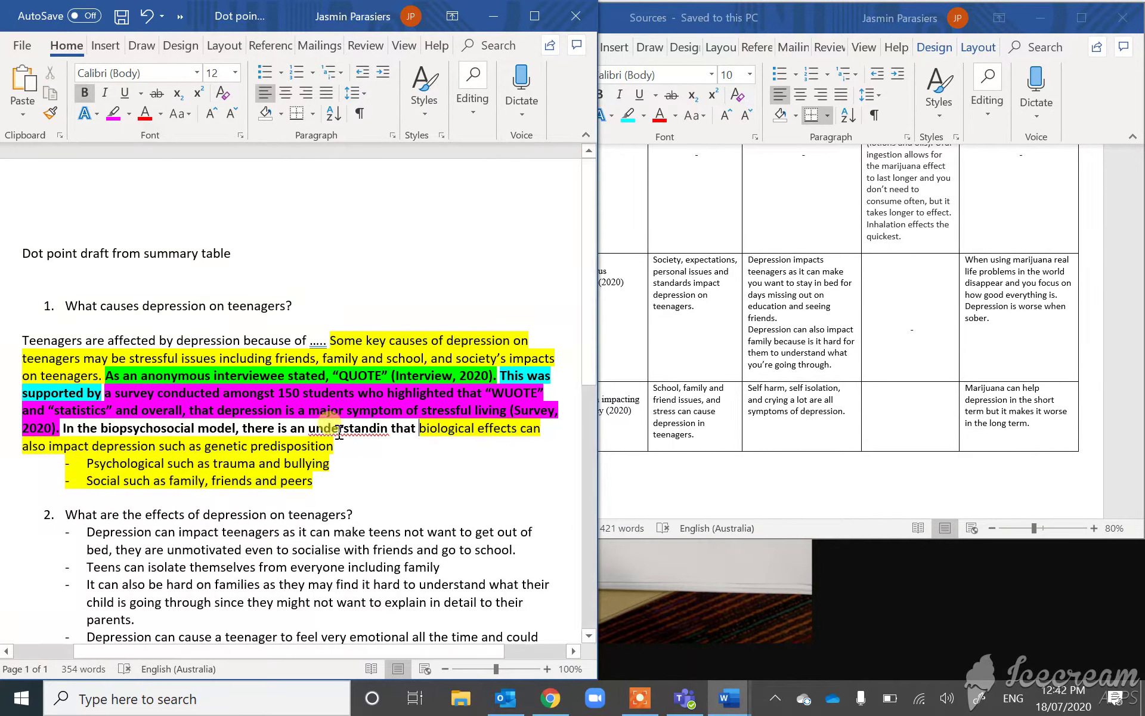
End the sentence after 'predisposition' with a full stop and blank lines. Fix 'understandin' to 'understanding'.
click(334, 447)
text(.)
key(Return)
key(Return)
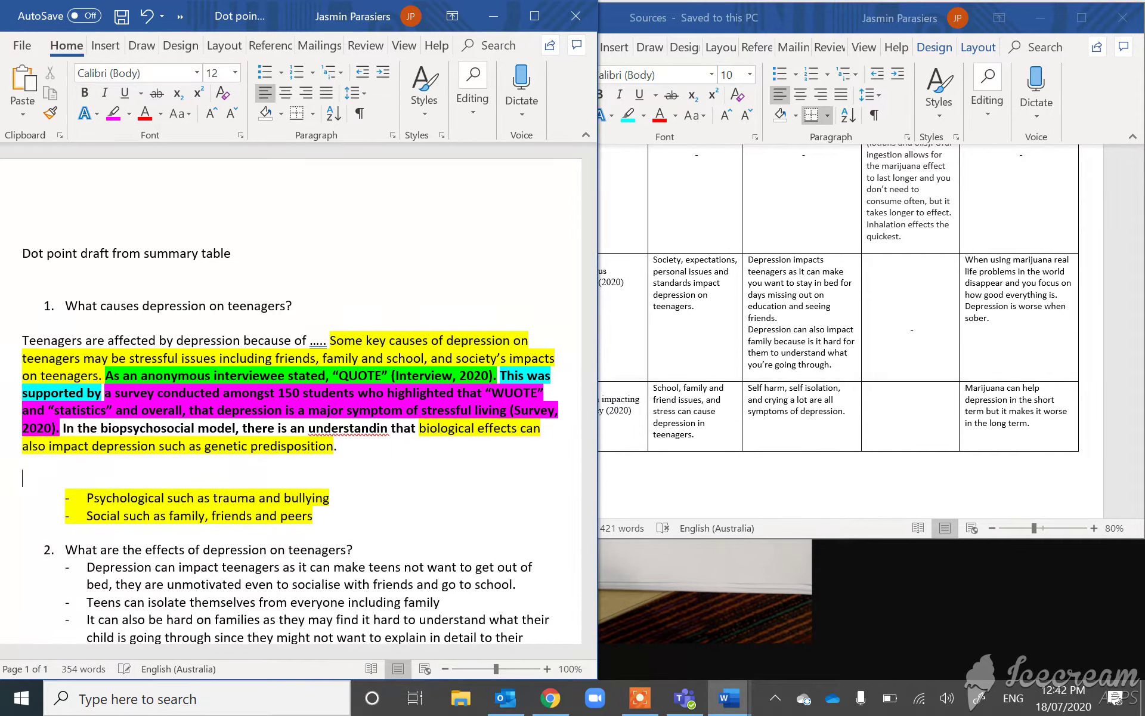
click(393, 428)
text(g)
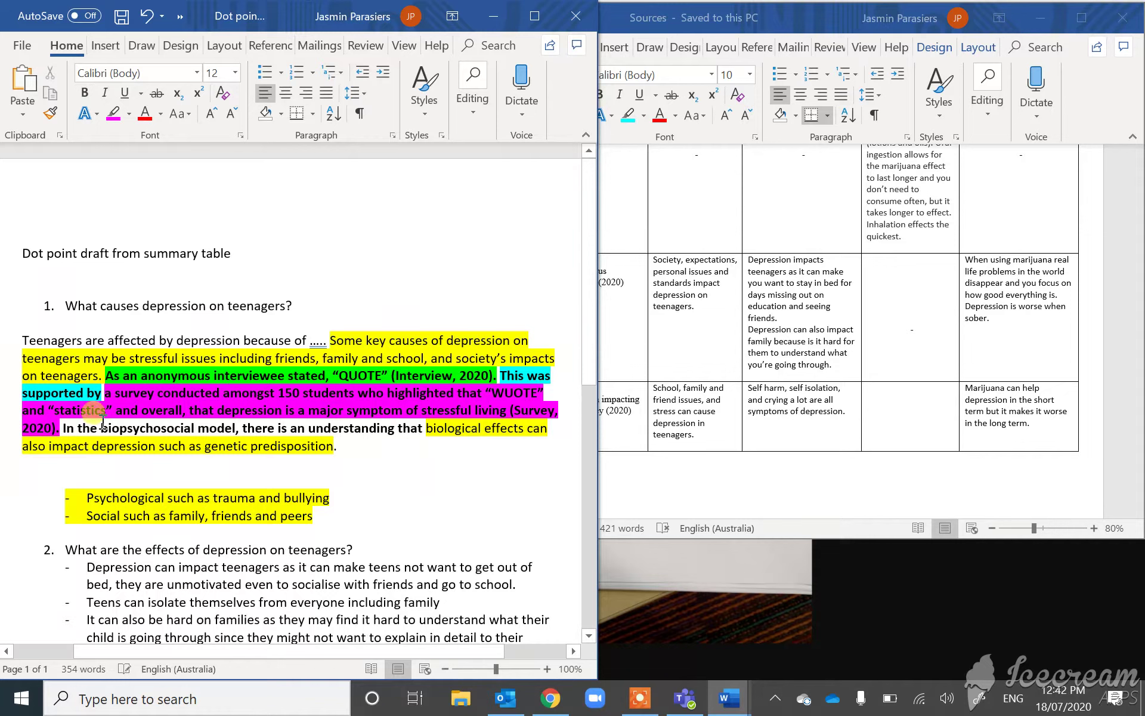
Add 'As Beyond Blue state, "QUOTE" (Website name, 2020)' and a Lifeline finding cited (Lifeline, 2020).
drag(105, 428, 194, 428)
click(389, 428)
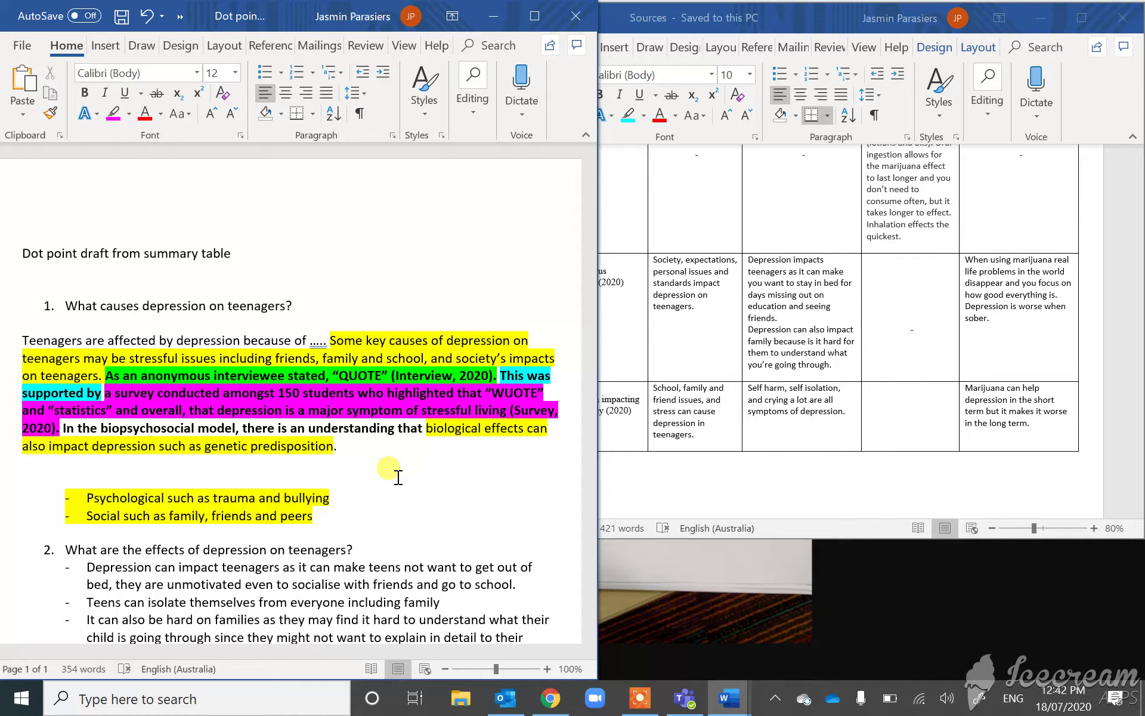
text(As Beyond Blue state)
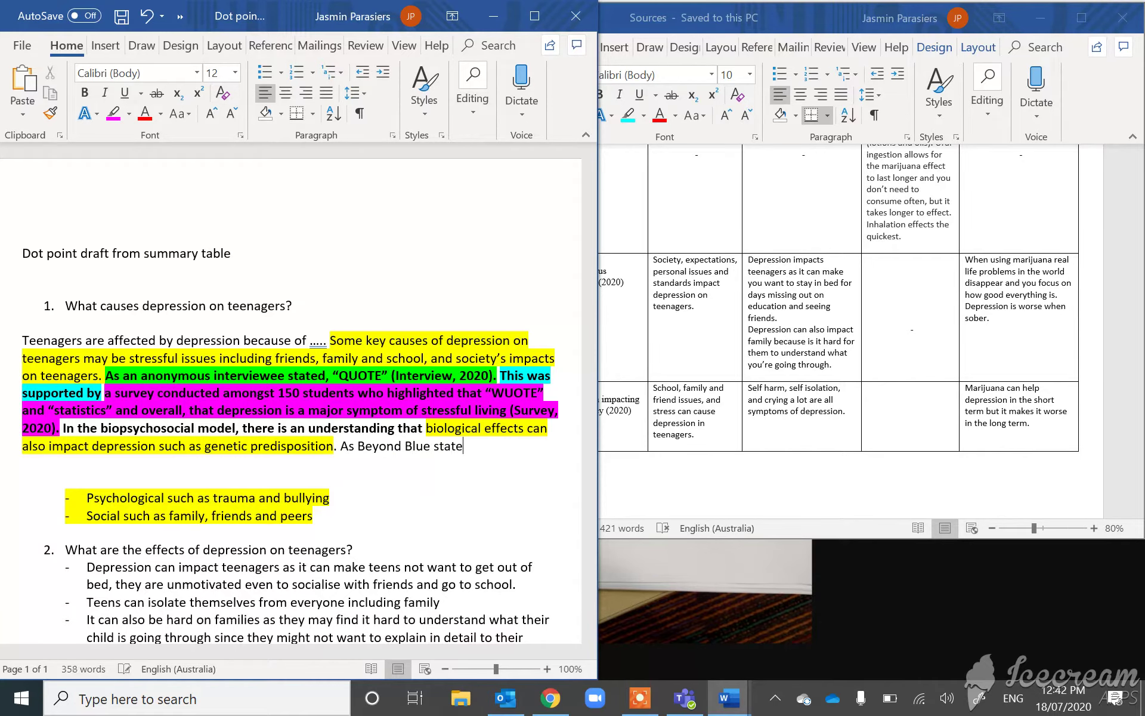
text(, “QUOTE" ()Ref)
key(BackSpace)
key(BackSpace)
key(BackSpace)
key(BackSpace)
text(Webs)
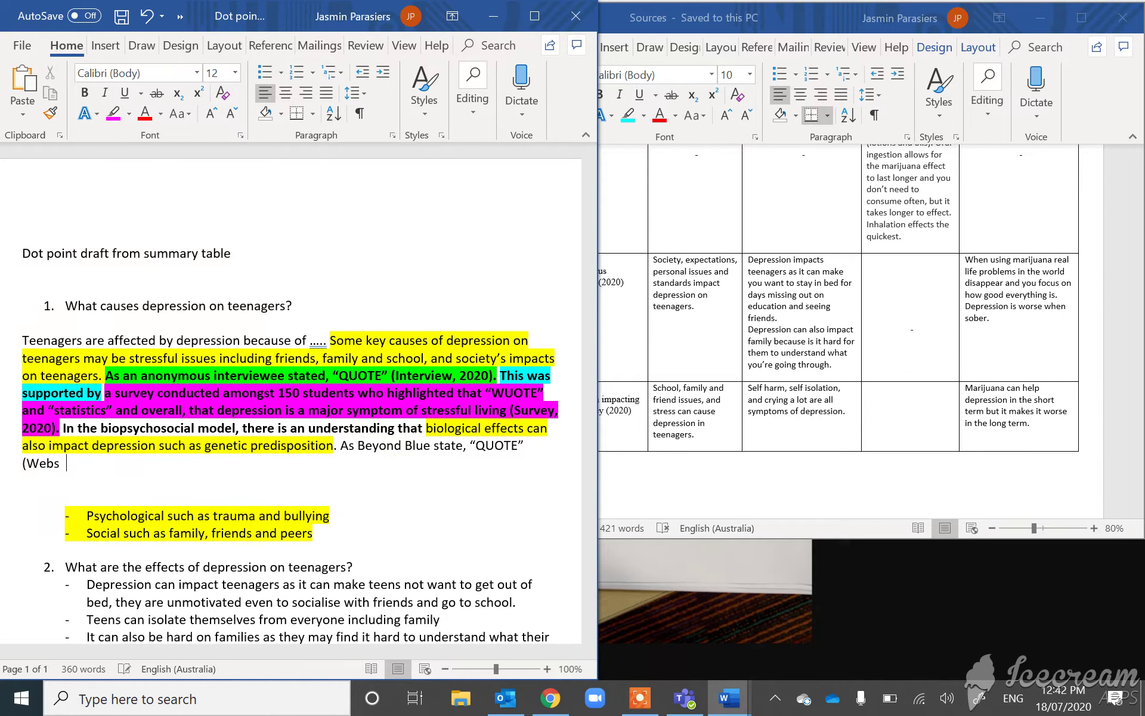
text(ite name, 2020).)
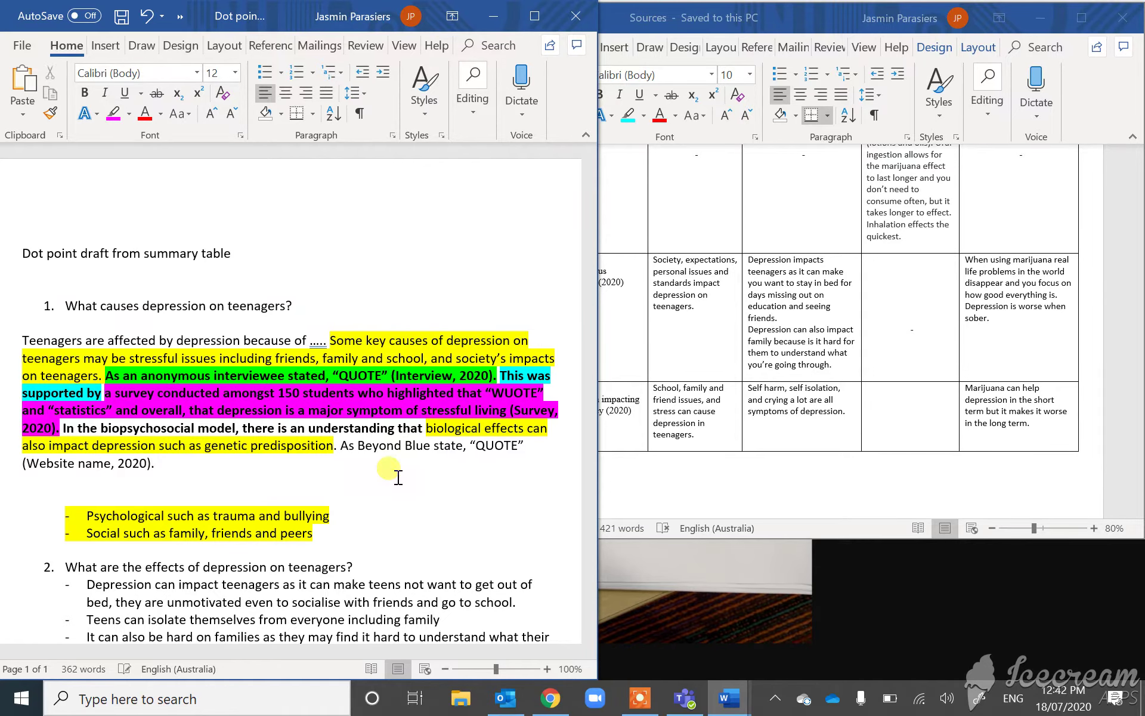
text( It was also fou)
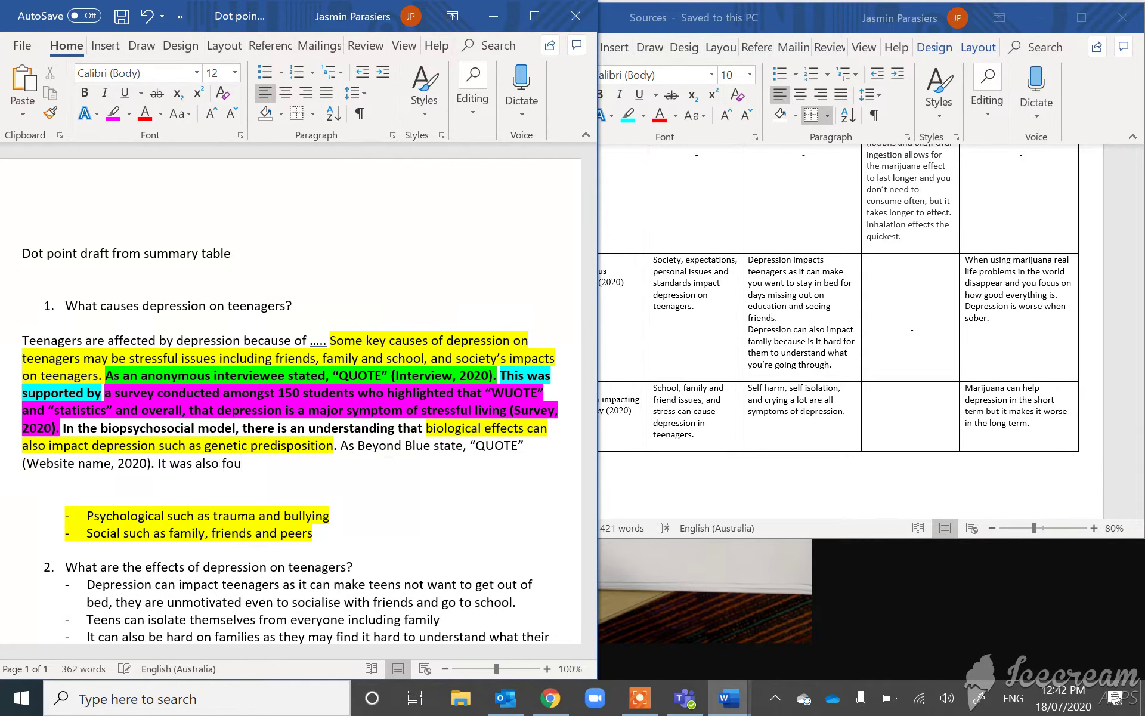
text(nd that....)
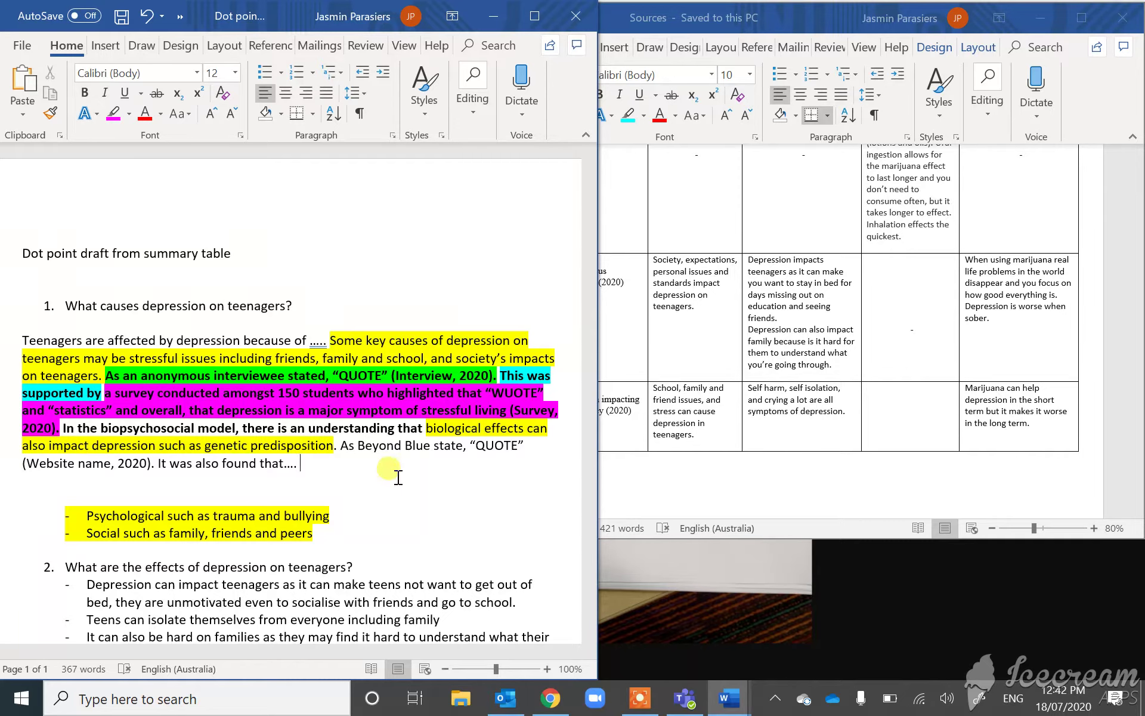
text((Lifeline,)
text( 2020))
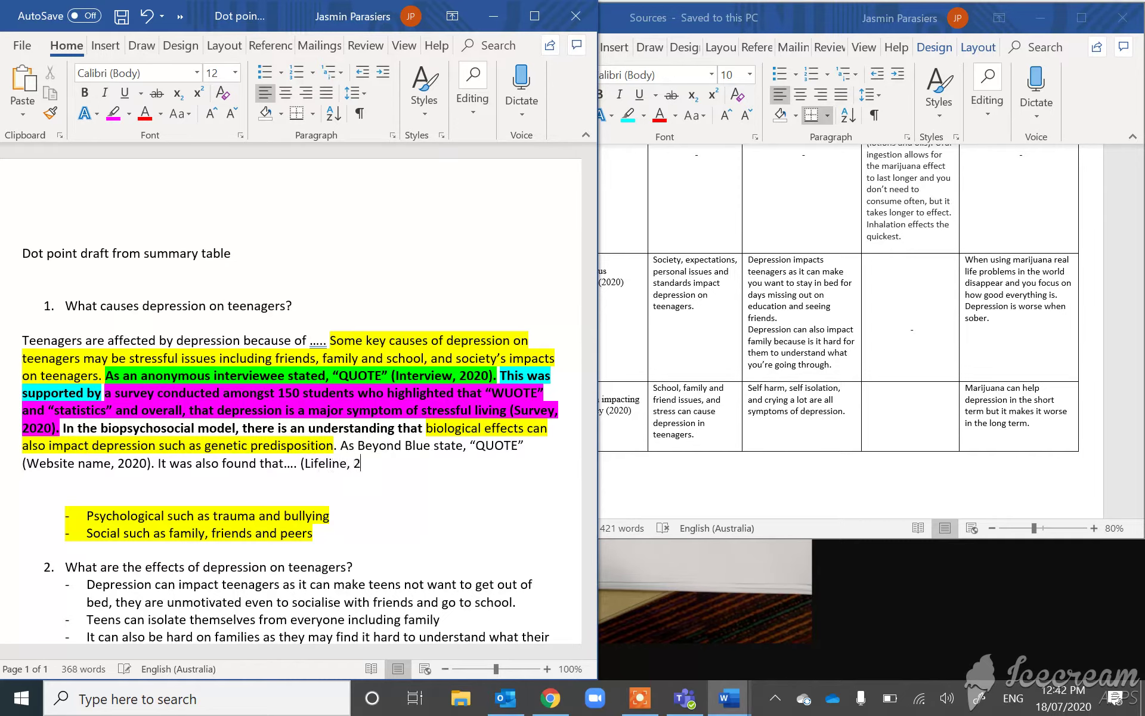
text(.)
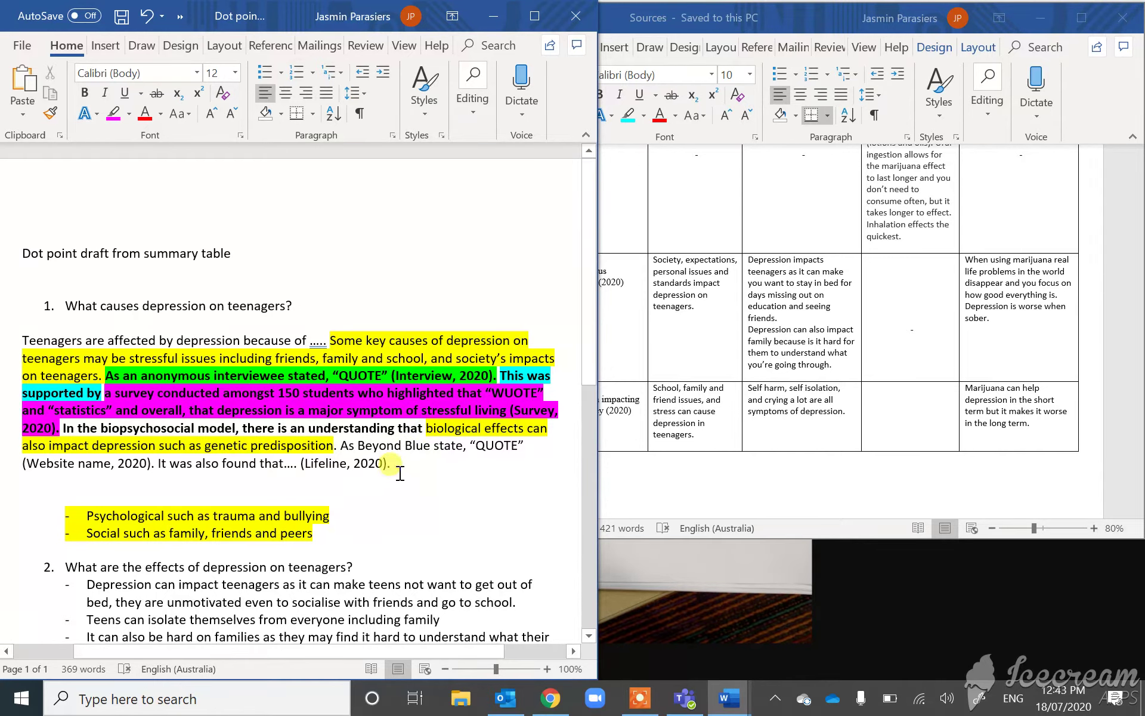
Append 'Further to this, "quote wquotw" (SOURCE 5).' at the paragraph's end.
click(362, 476)
drag(363, 476, 65, 305)
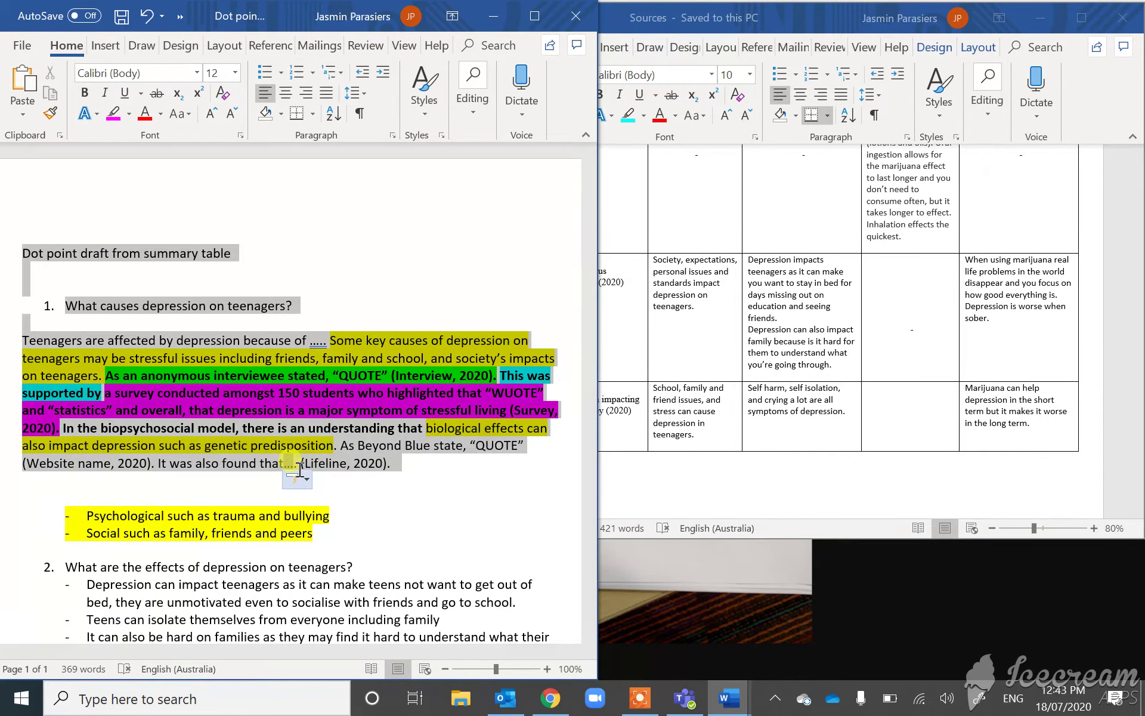
click(425, 497)
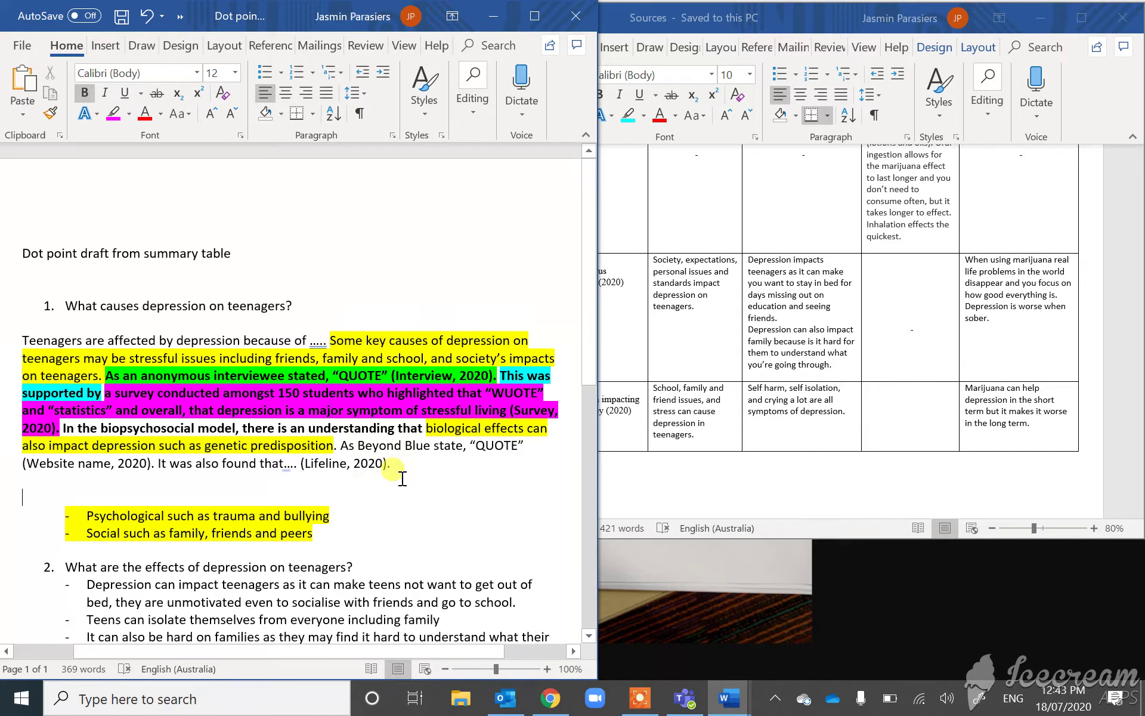
click(428, 462)
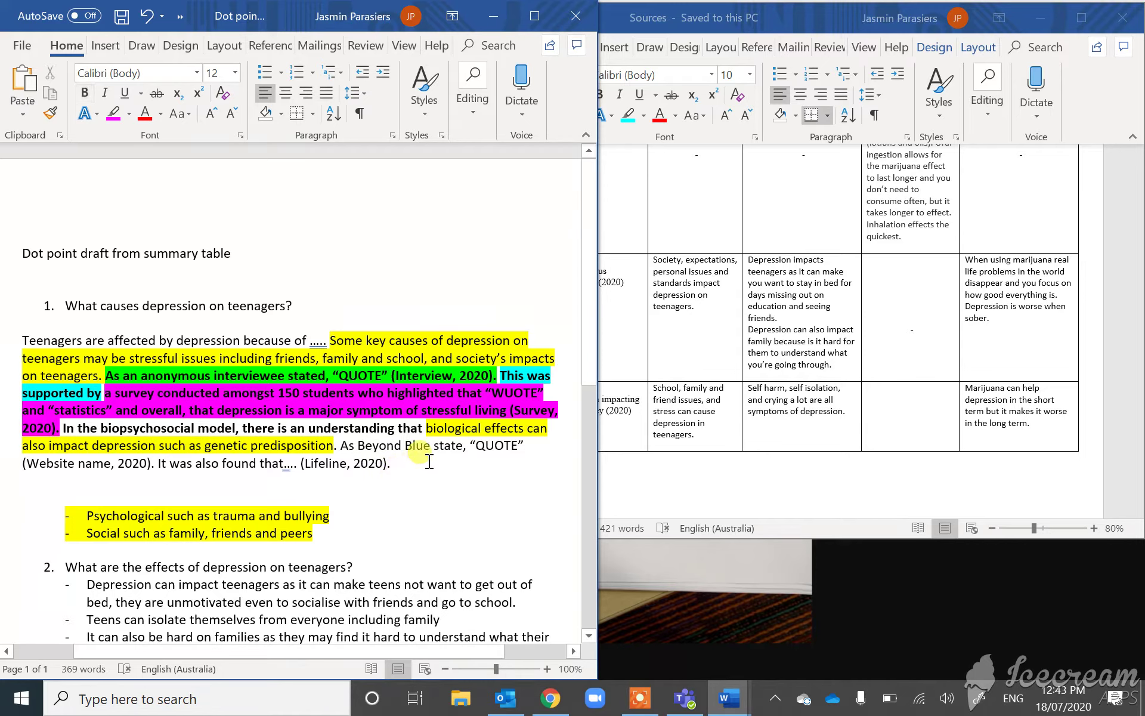
text(Further th)
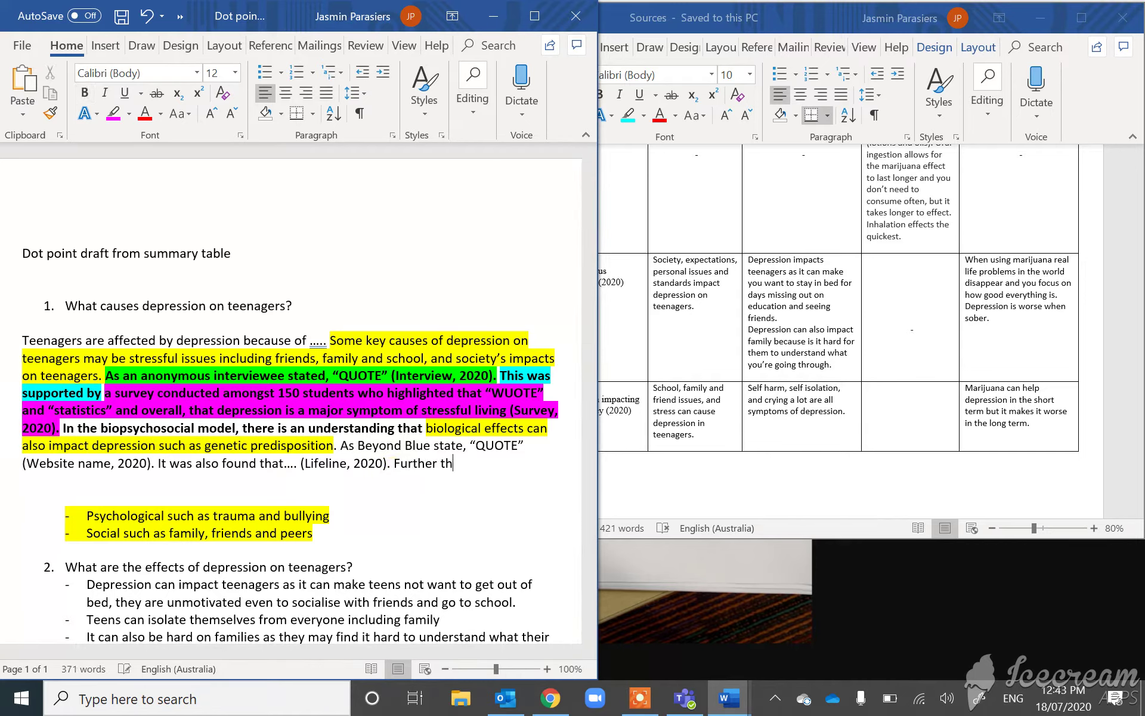
key(BackSpace)
text(o this, "quote wquotw" (S)
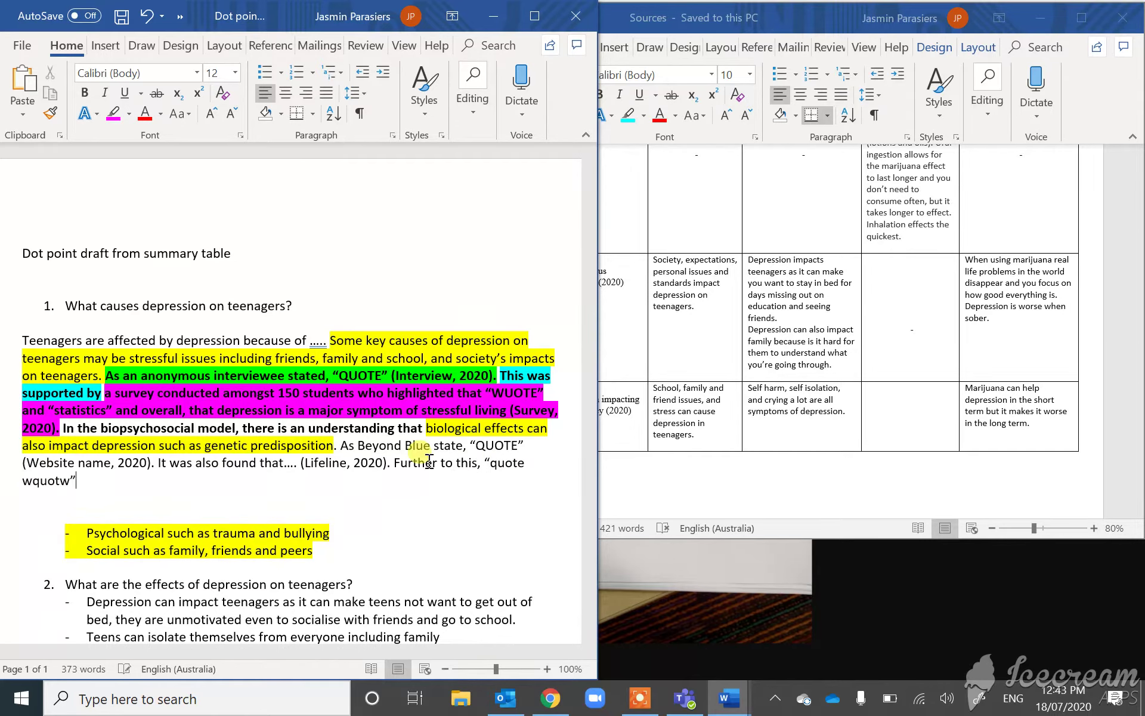
text(OURCE )
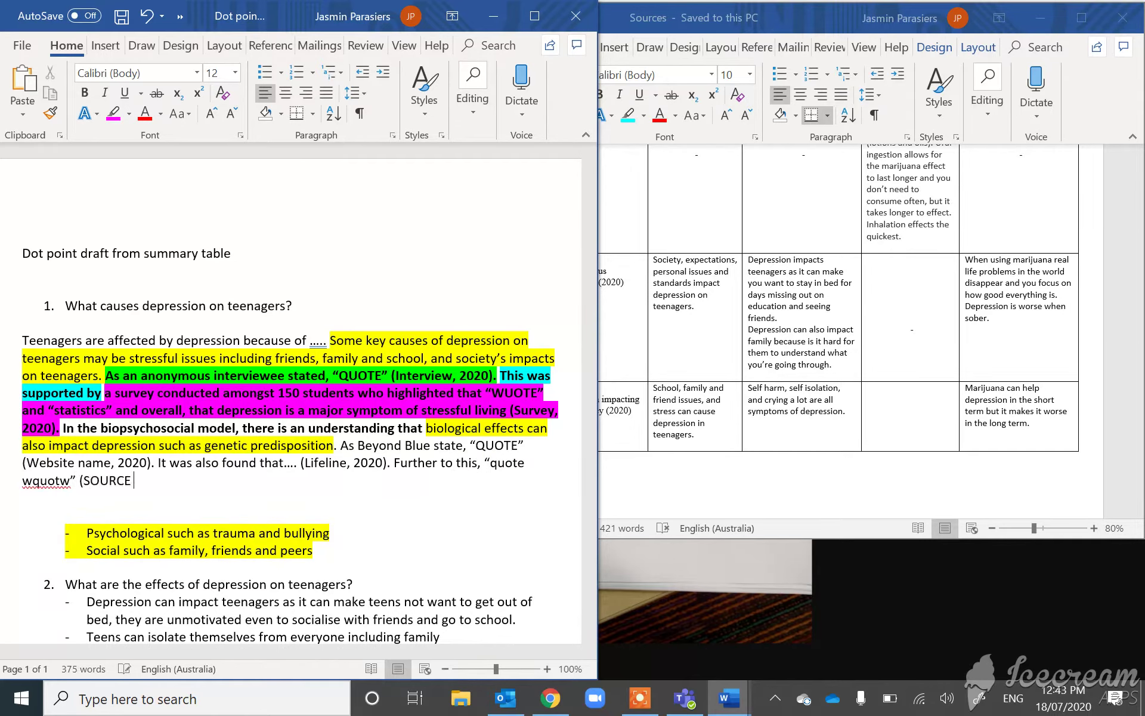
text(5).)
Undo and then redo the latest changes to the paragraph.
click(650, 707)
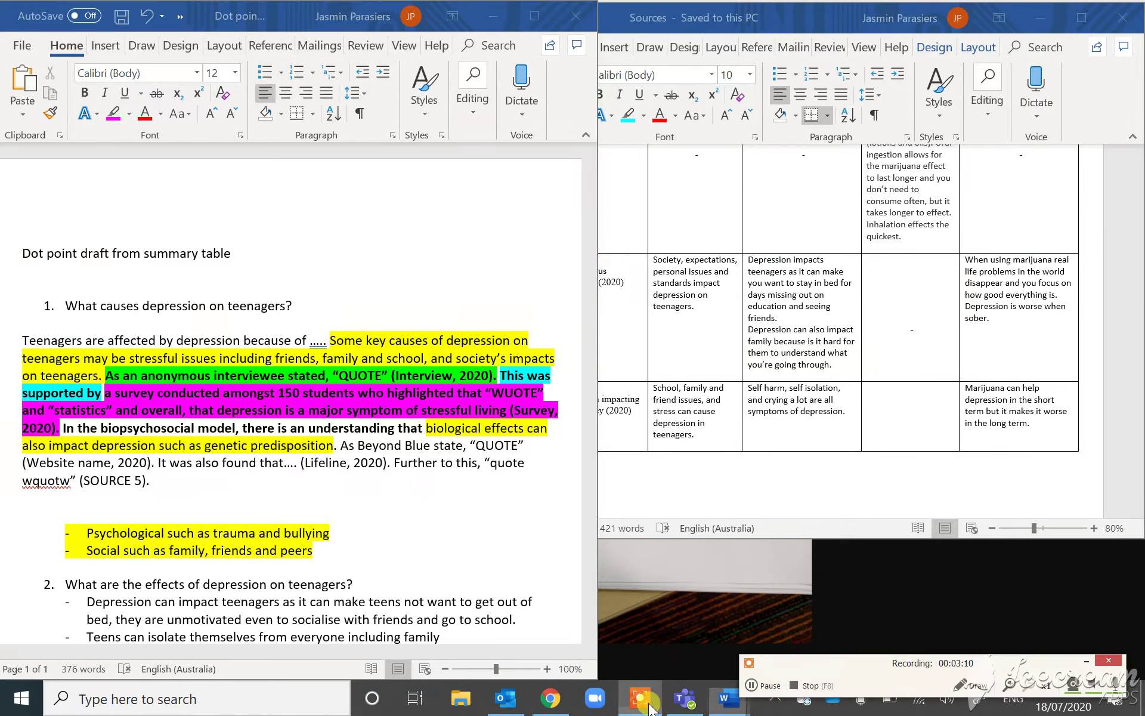
click(438, 488)
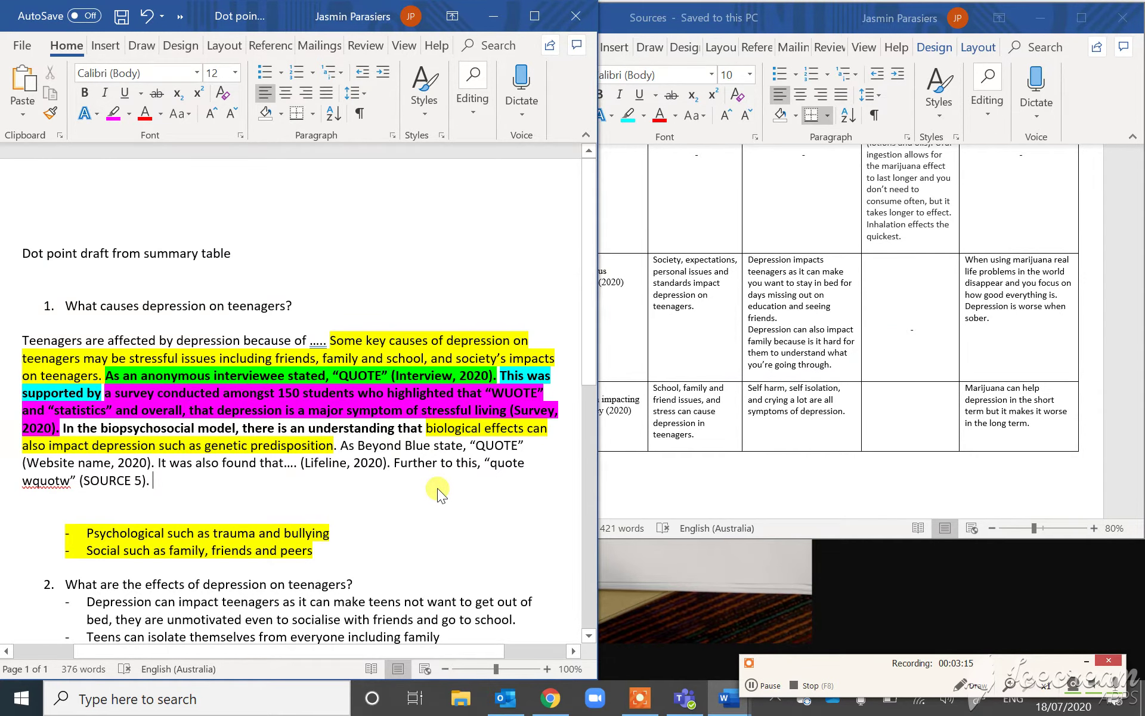
key(ctrl+z)
key(ctrl+z)
key(ctrl+z)
key(ctrl+z)
key(ctrl+z)
key(ctrl+z)
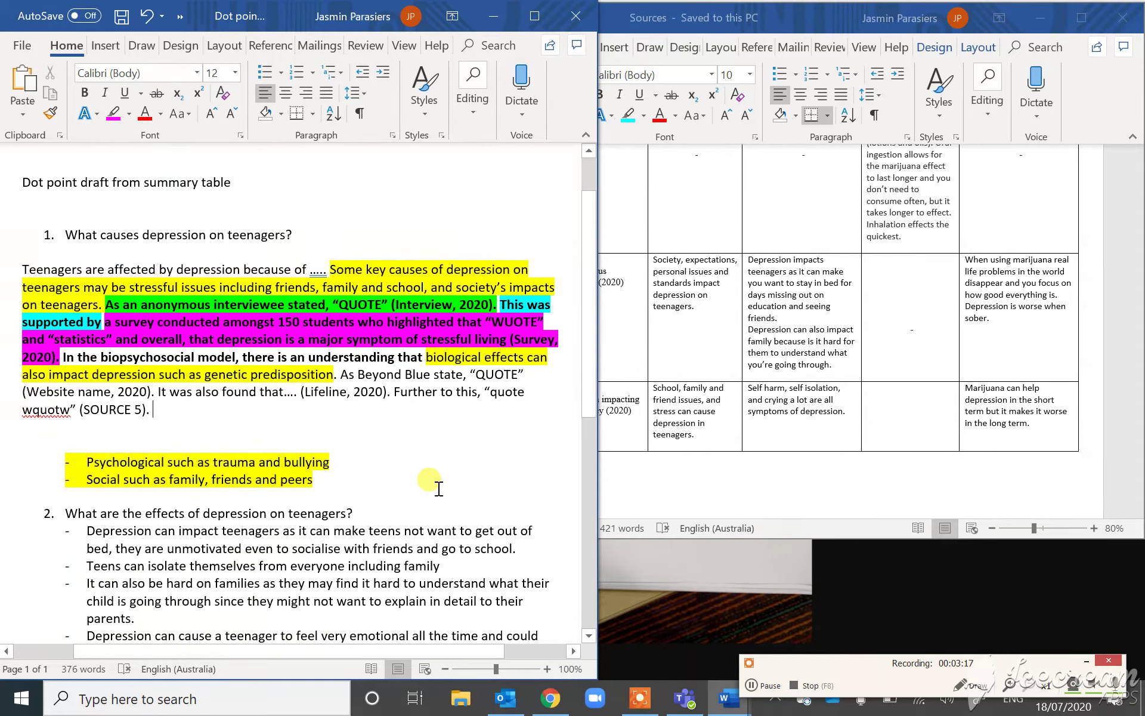
key(ctrl+y)
key(ctrl+y)
key(ctrl+y)
key(ctrl+y)
key(ctrl+y)
key(ctrl+y)
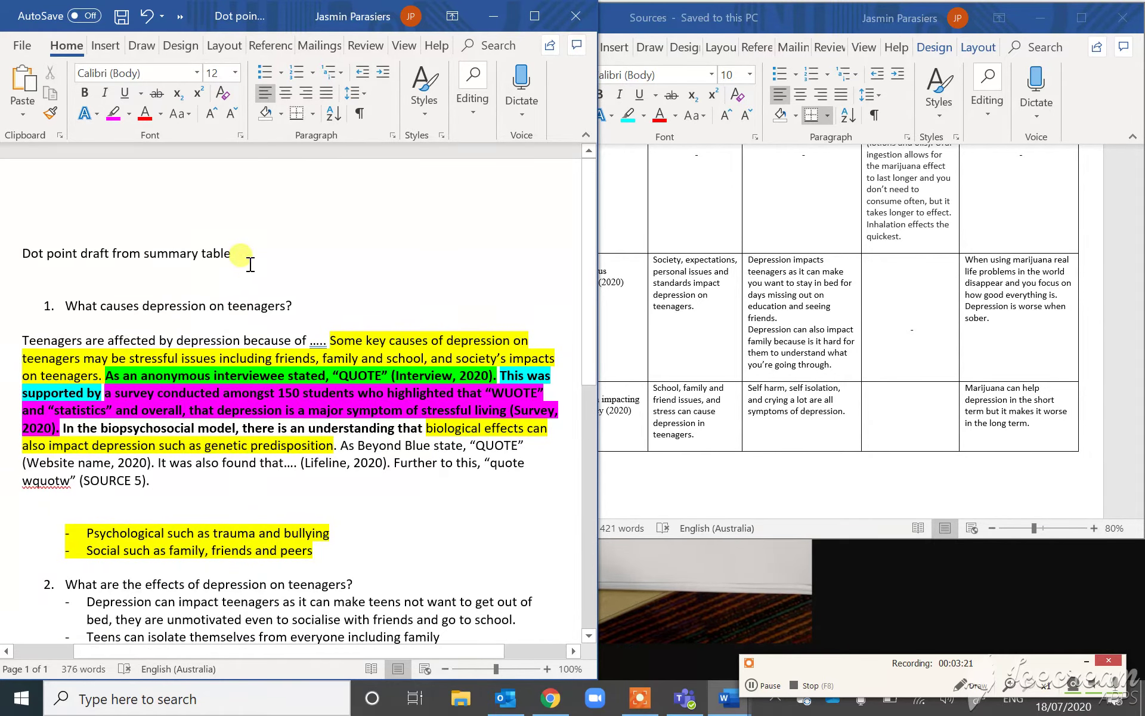
Add the word-count lines '1500 - RPA' and '2000 - RPB'.
scroll(247, 251, up, 1)
text(1500)
key(Return)
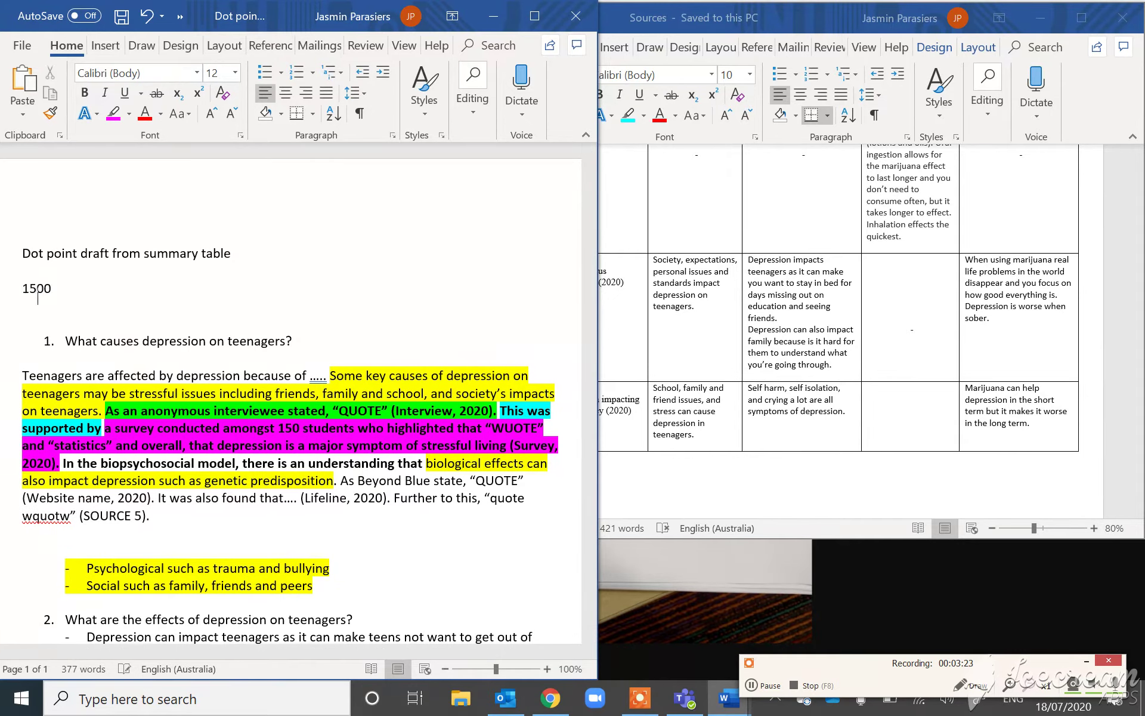
text(2000)
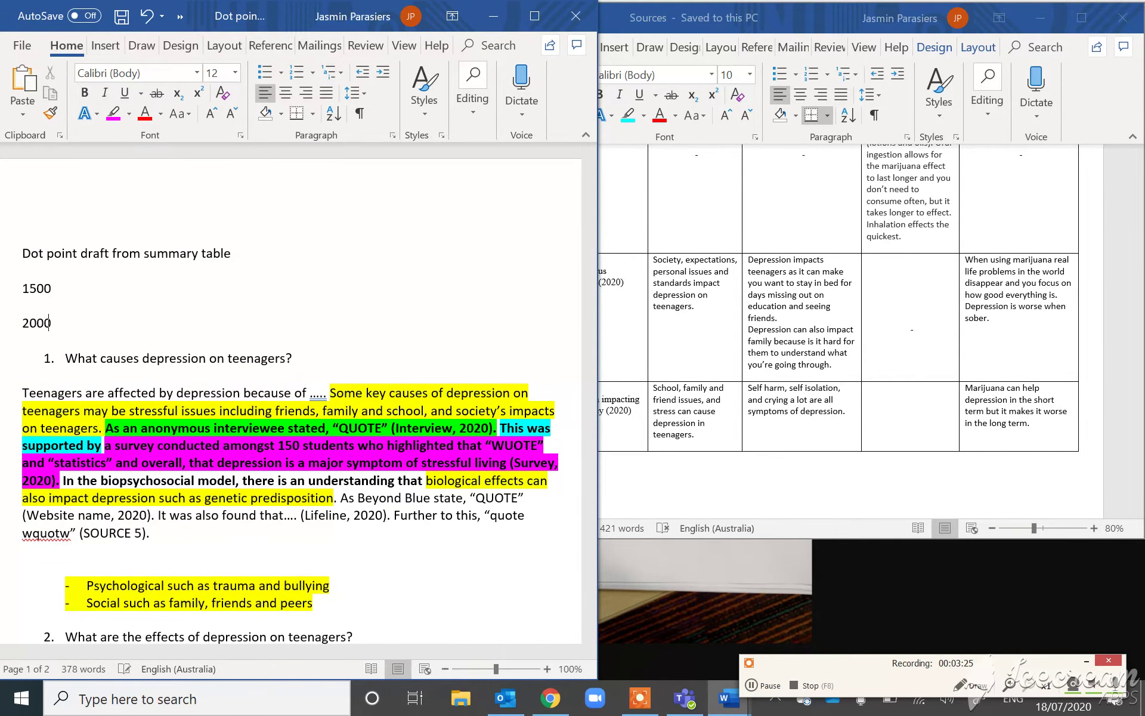
click(52, 288)
text(- RPA)
click(52, 322)
text(- RPB)
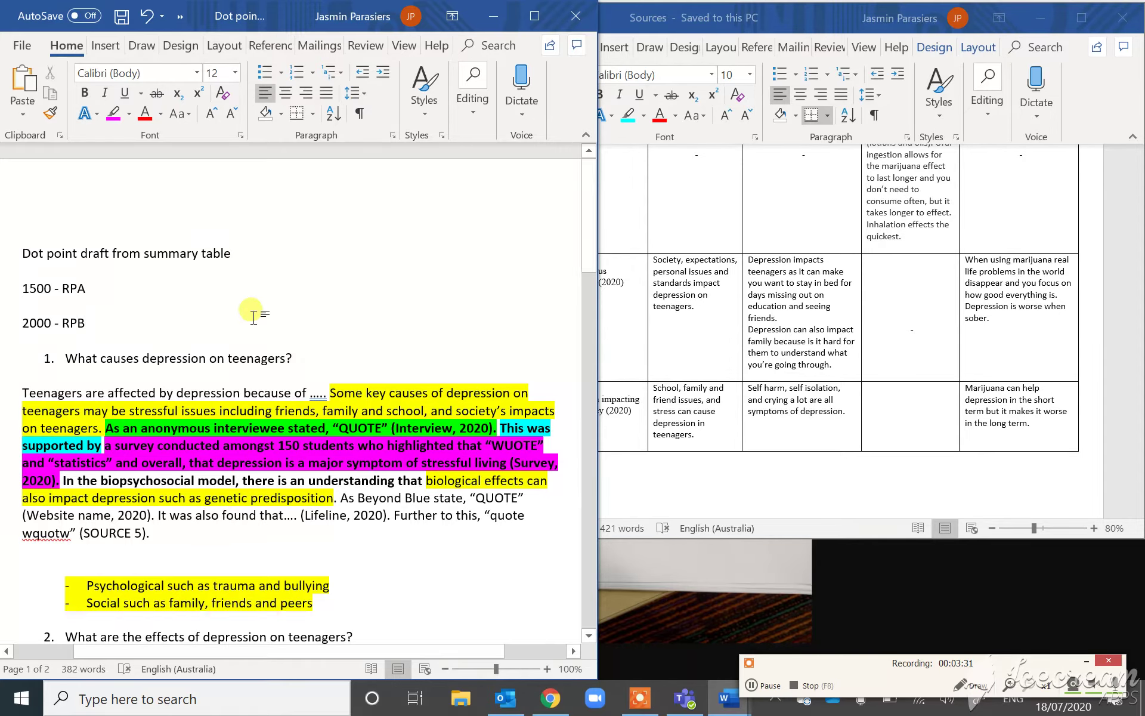
Under 1500 - RPA, add the plan lines 'Fq1 – 150' and 'Fq 2 – 350'.
scroll(255, 310, down, 1)
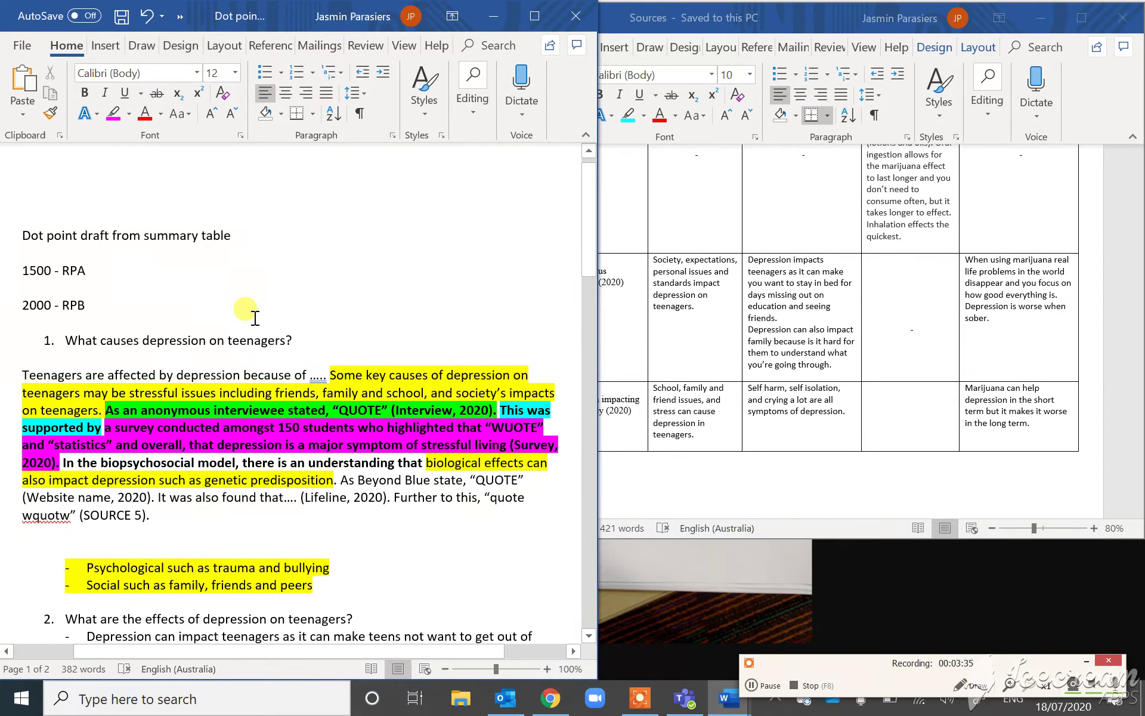
click(27, 348)
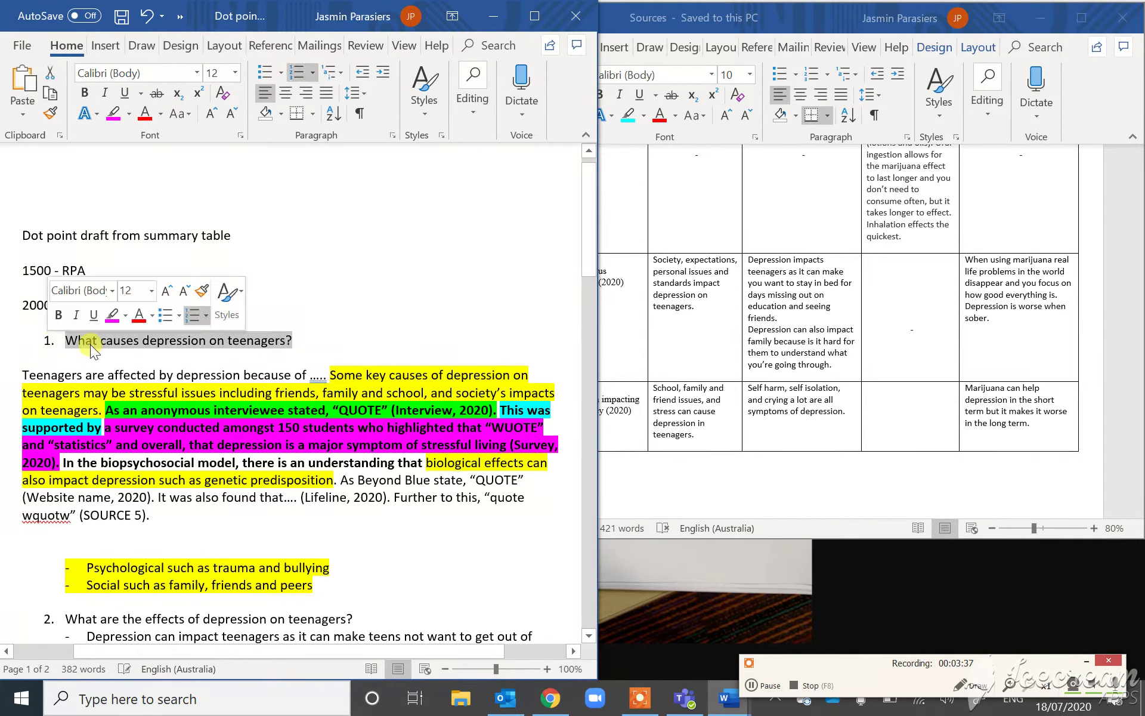
click(451, 337)
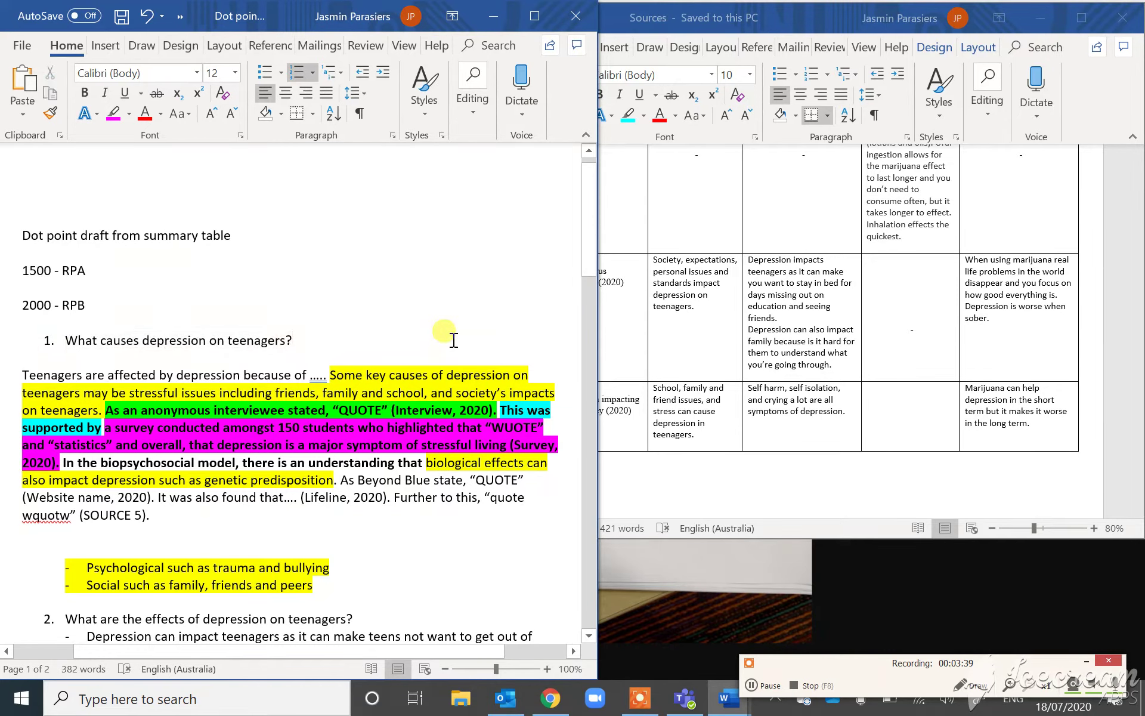
click(434, 264)
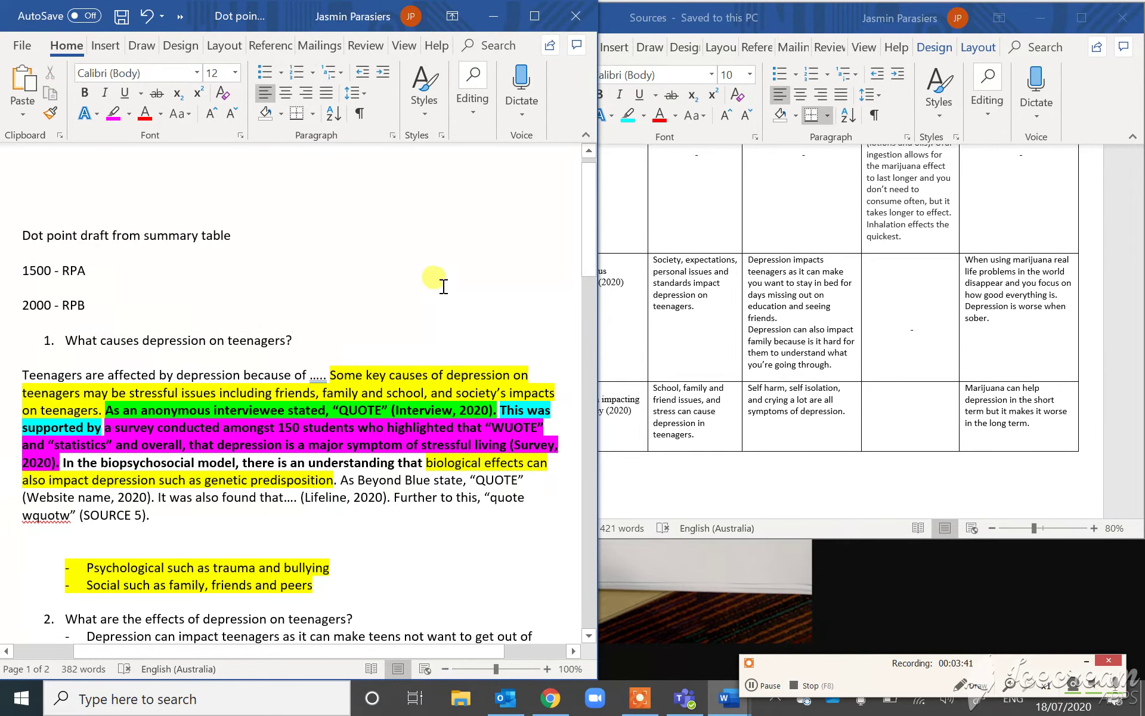
key(Return)
key(Return)
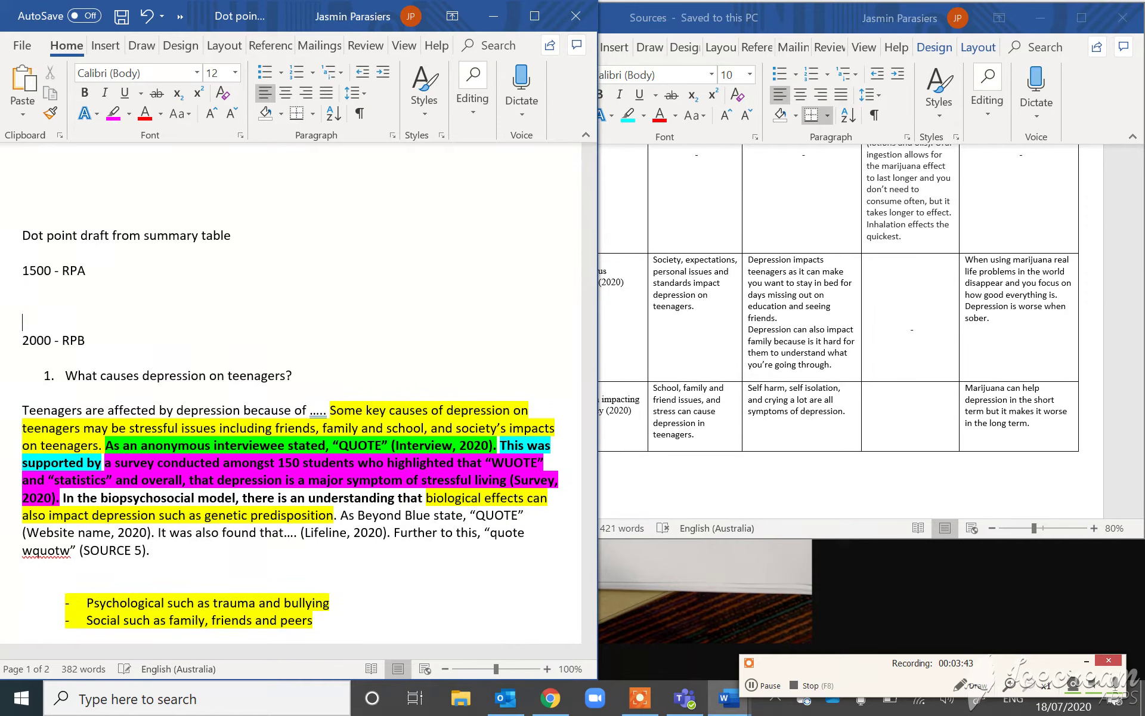
text(fq)
text(1 )
text(-)
key(Return)
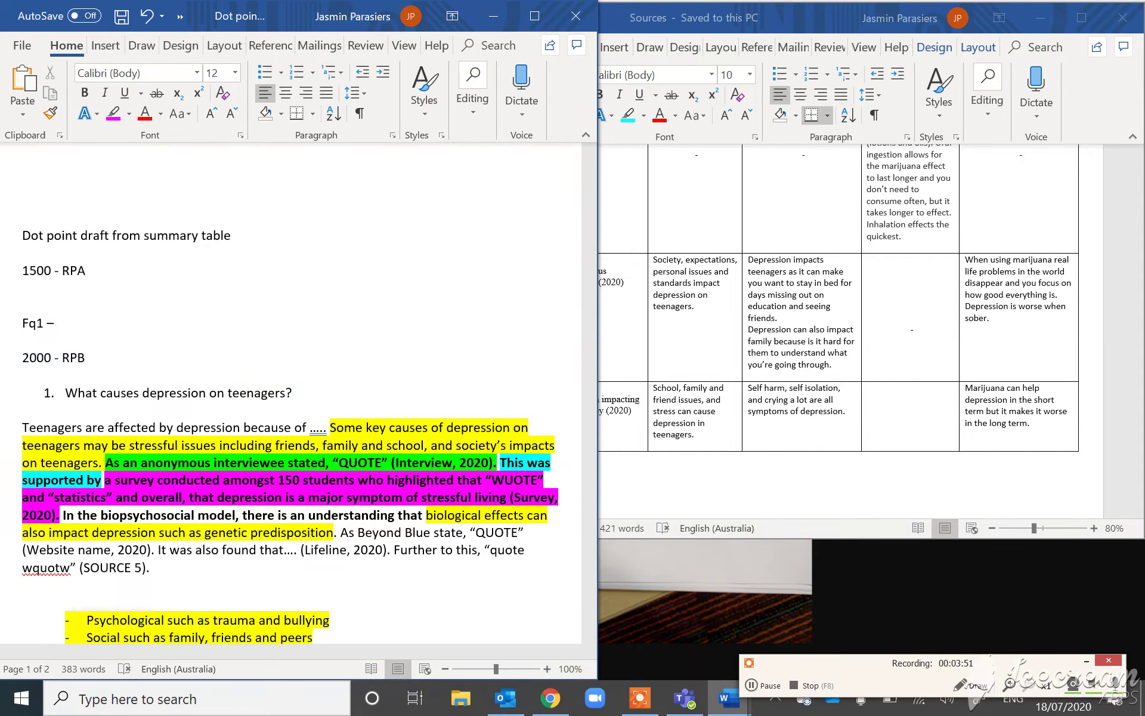
text(150)
key(Return)
text(Fq 2)
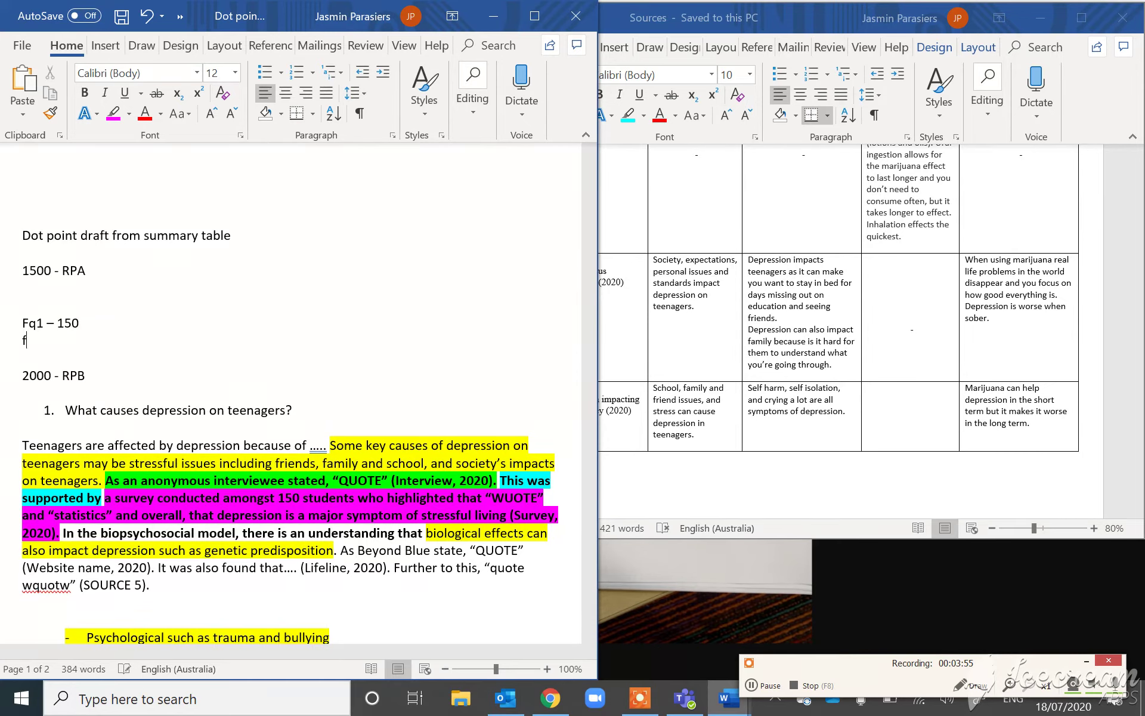
text( - 350)
key(Return)
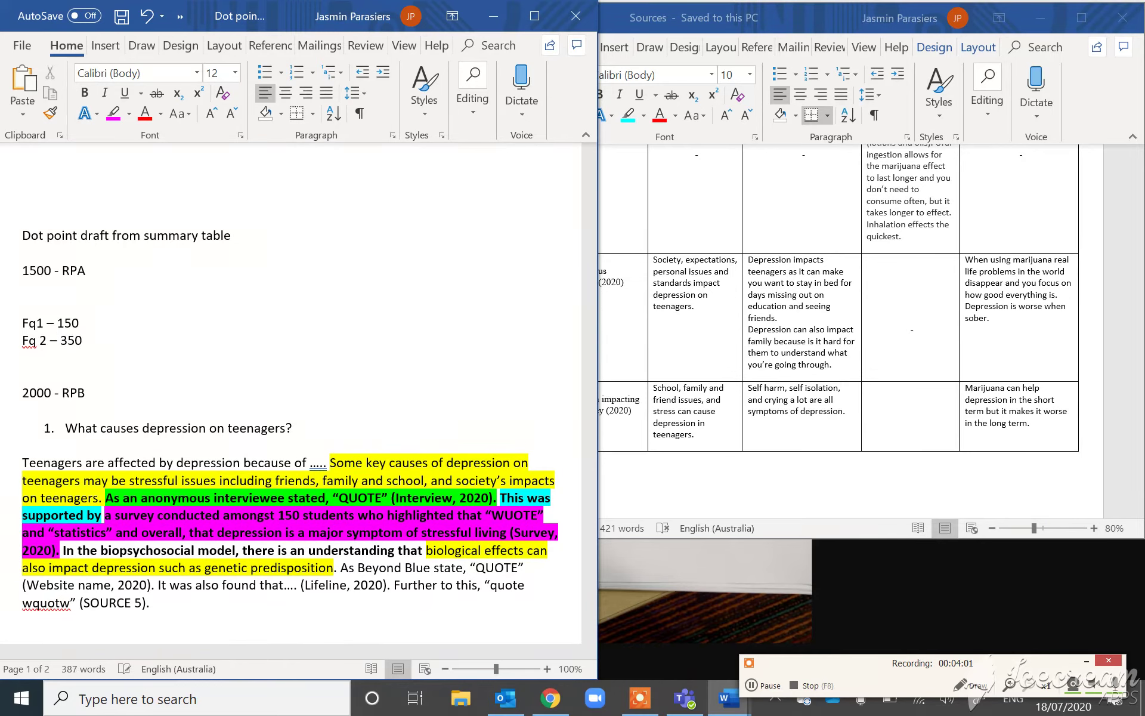
Add 'Fq 3 – 200', 'Fq 4 – 500', an 'Intro -' line above Fq1, and 'Conclusion -' at the end.
text(Fq 3 0)
key(BackSpace)
text(- 200)
key(Return)
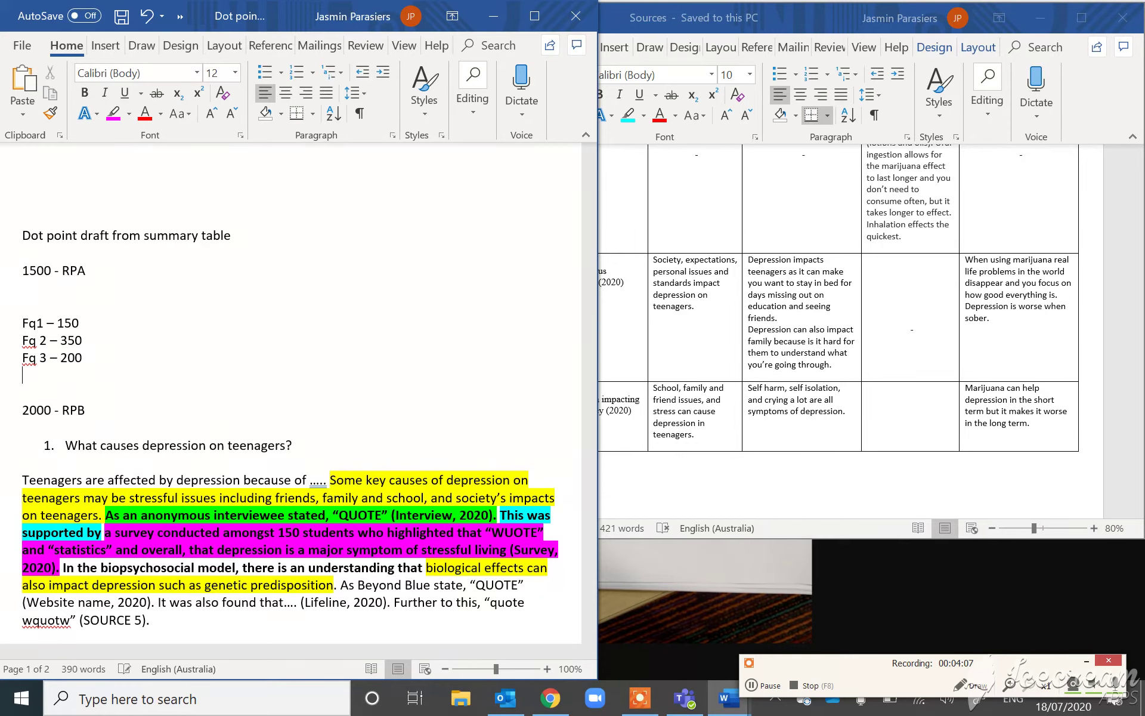
text(fq 4)
text(500)
click(23, 305)
text(Intro -)
click(79, 375)
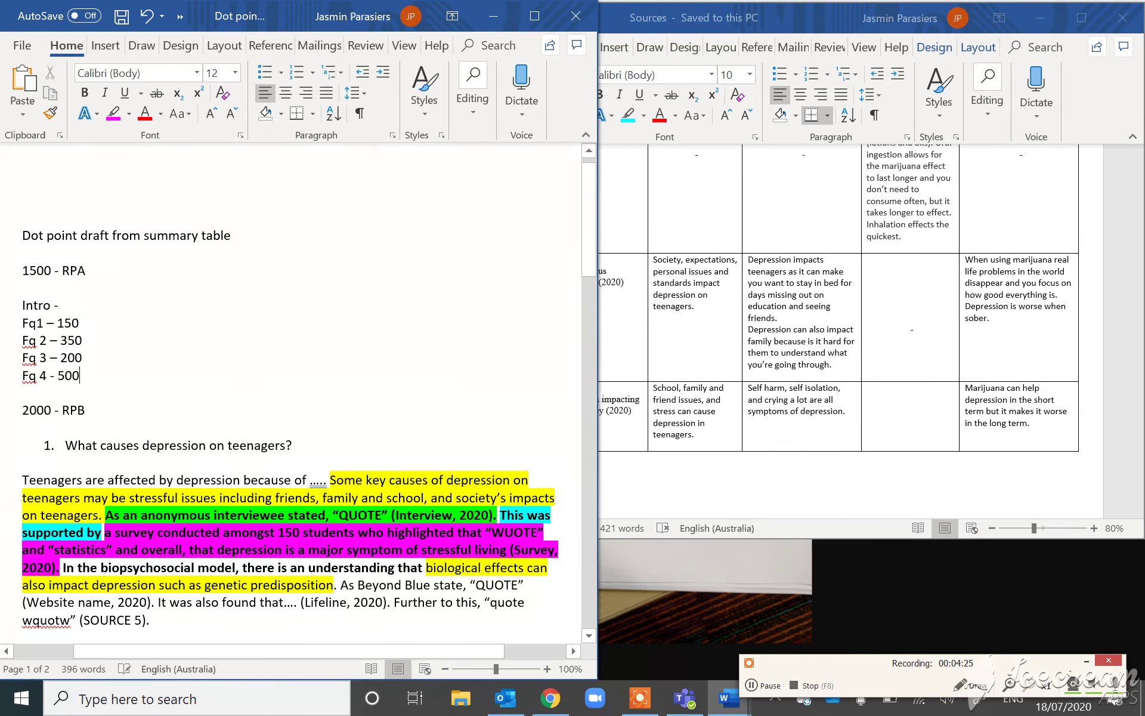
key(Return)
text(Conclus)
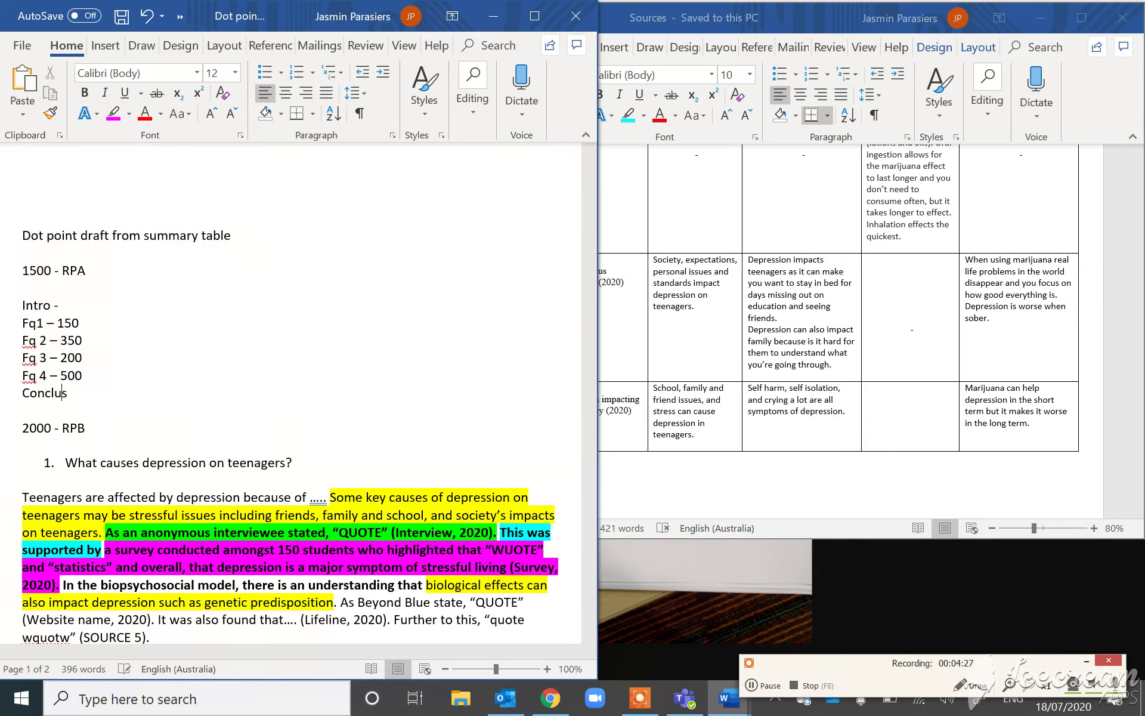
text(ion -)
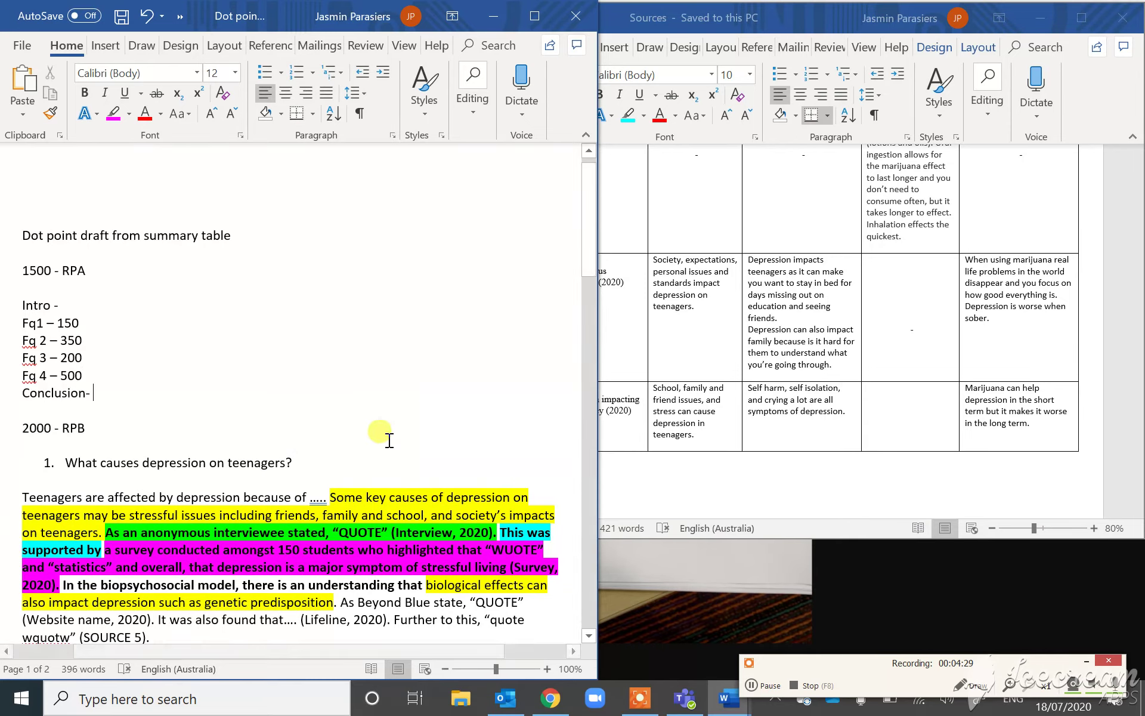
Scroll briefly through the draft, then bring the Chrome window to the front.
scroll(268, 404, down, 1)
scroll(276, 408, down, 1)
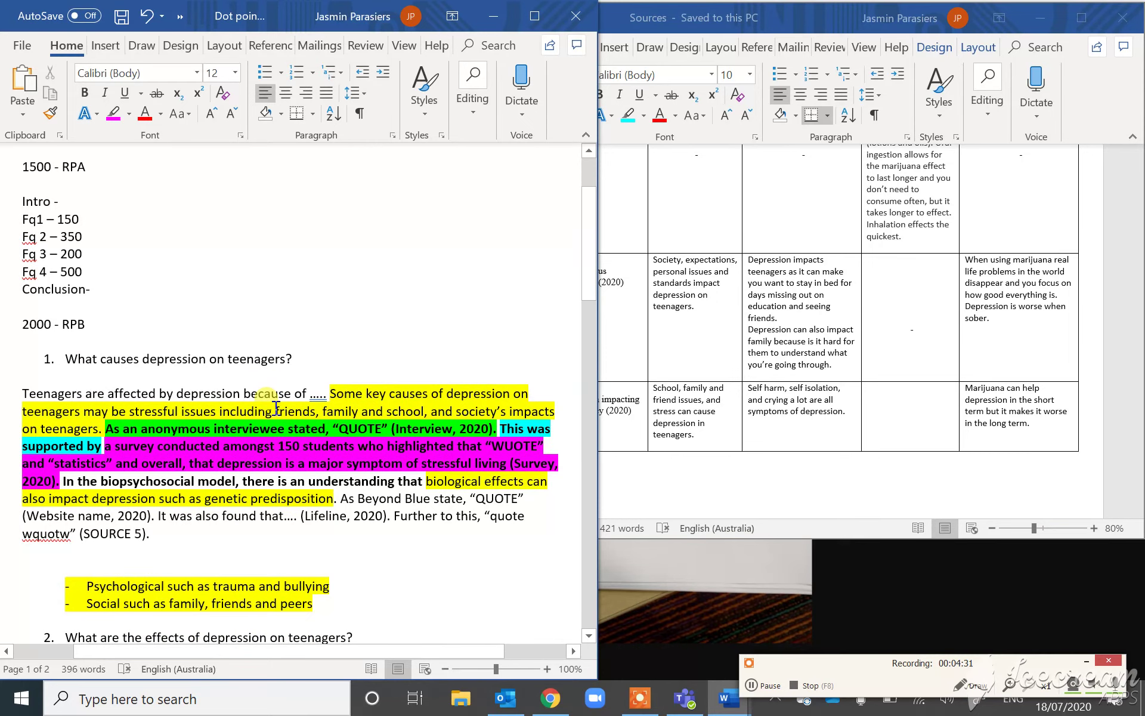
scroll(276, 408, down, 1)
scroll(276, 407, up, 1)
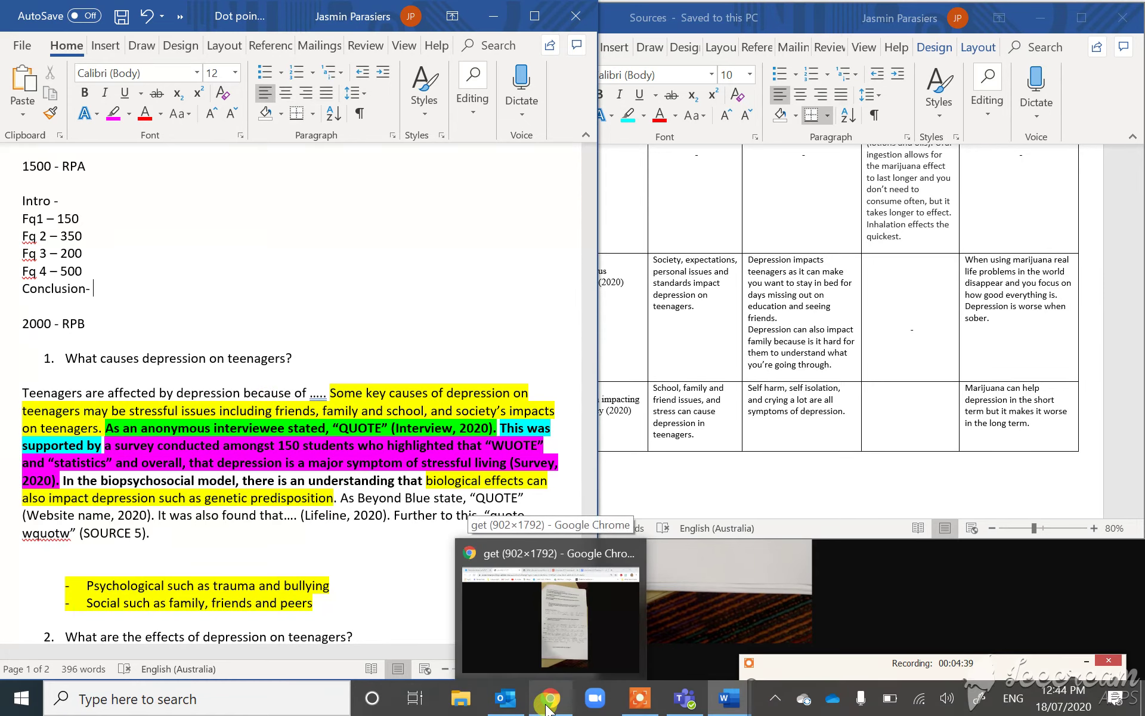
click(555, 597)
Read the dot point draft guidance in SEQTA's student preview, then return to the Word draft.
click(153, 18)
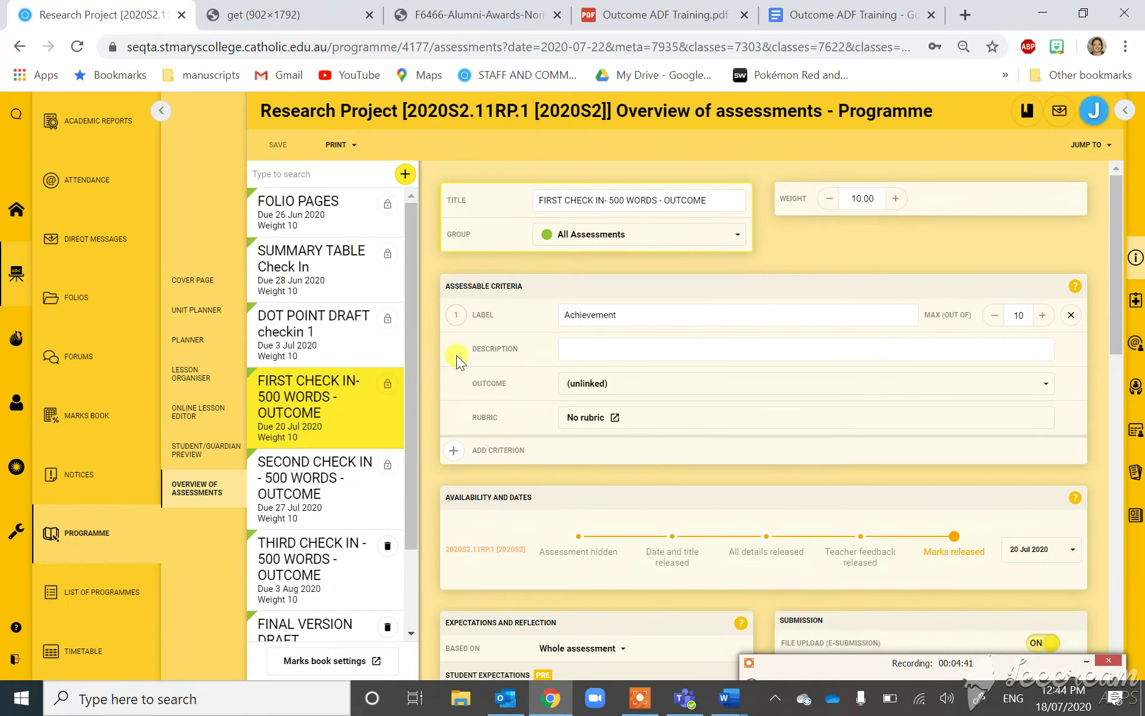
click(194, 459)
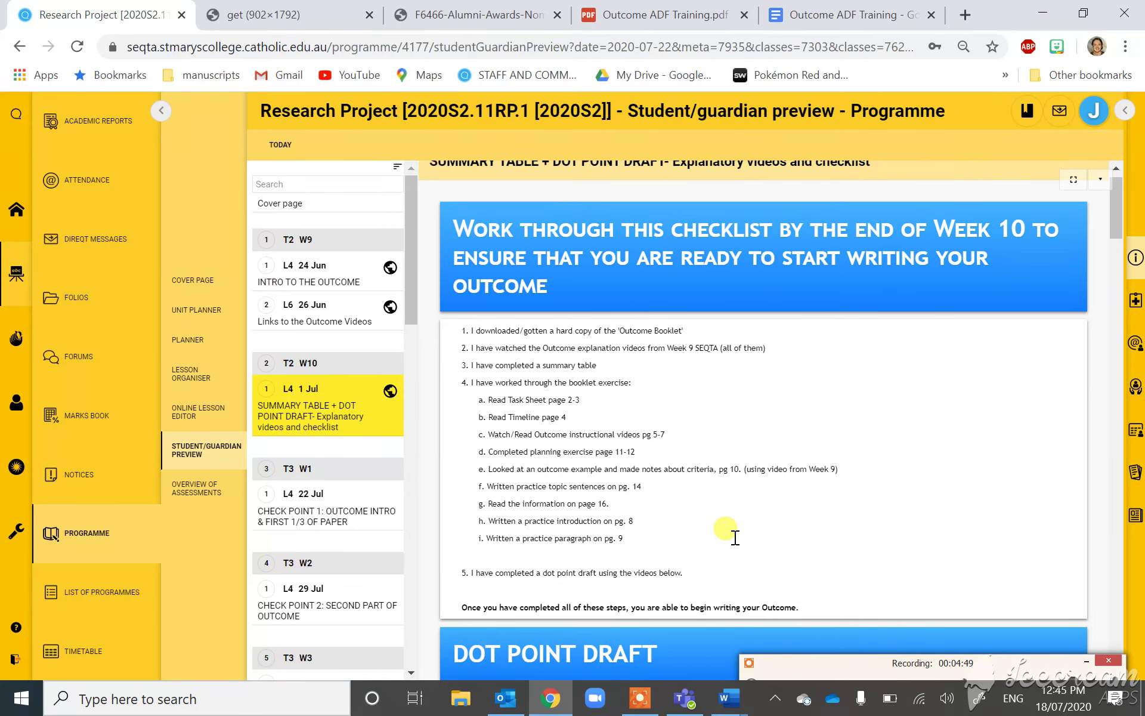
scroll(735, 537, down, 5)
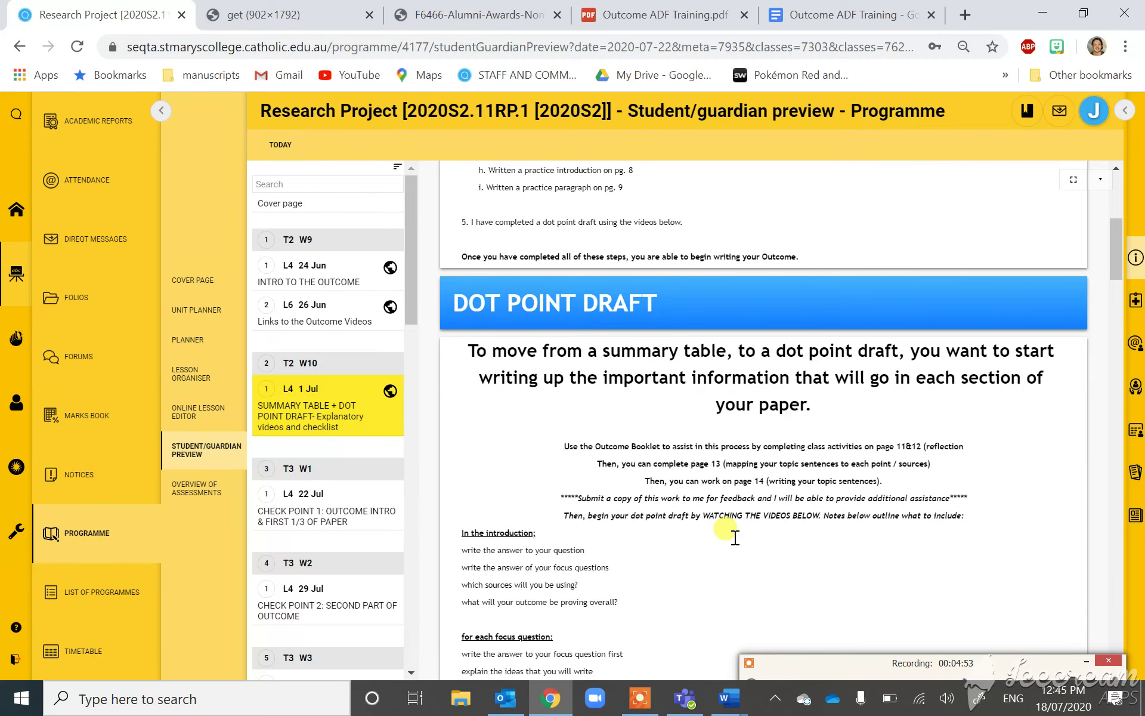
scroll(735, 536, down, 2)
mouse_move(732, 712)
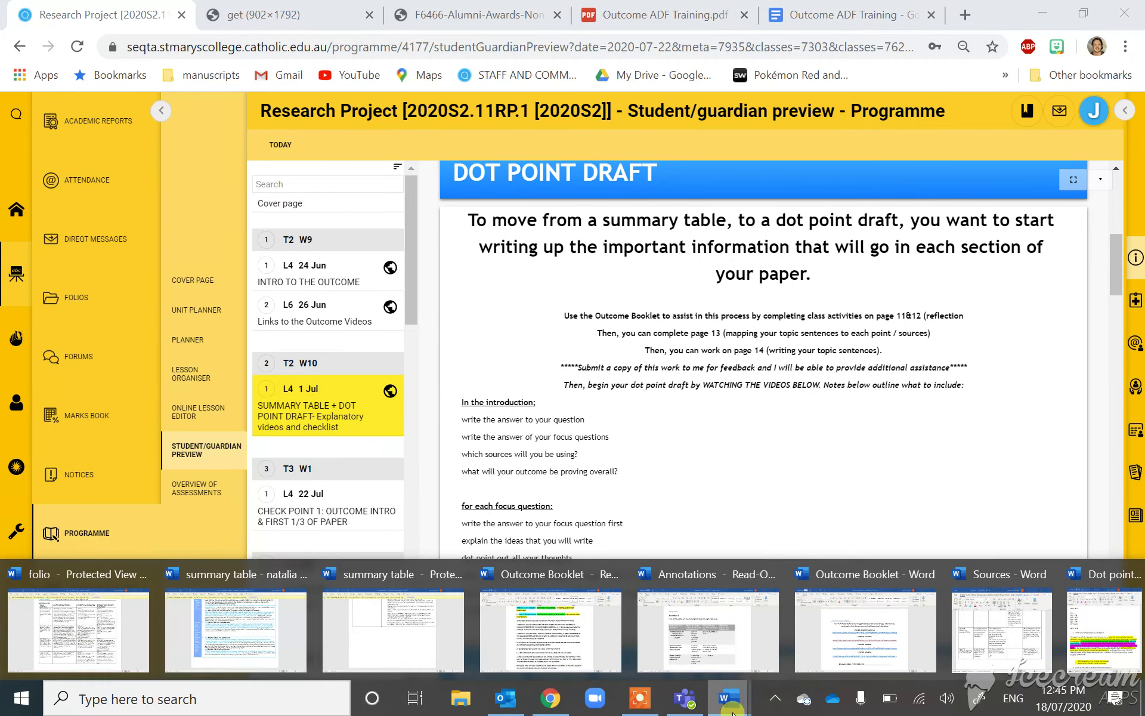
click(1104, 627)
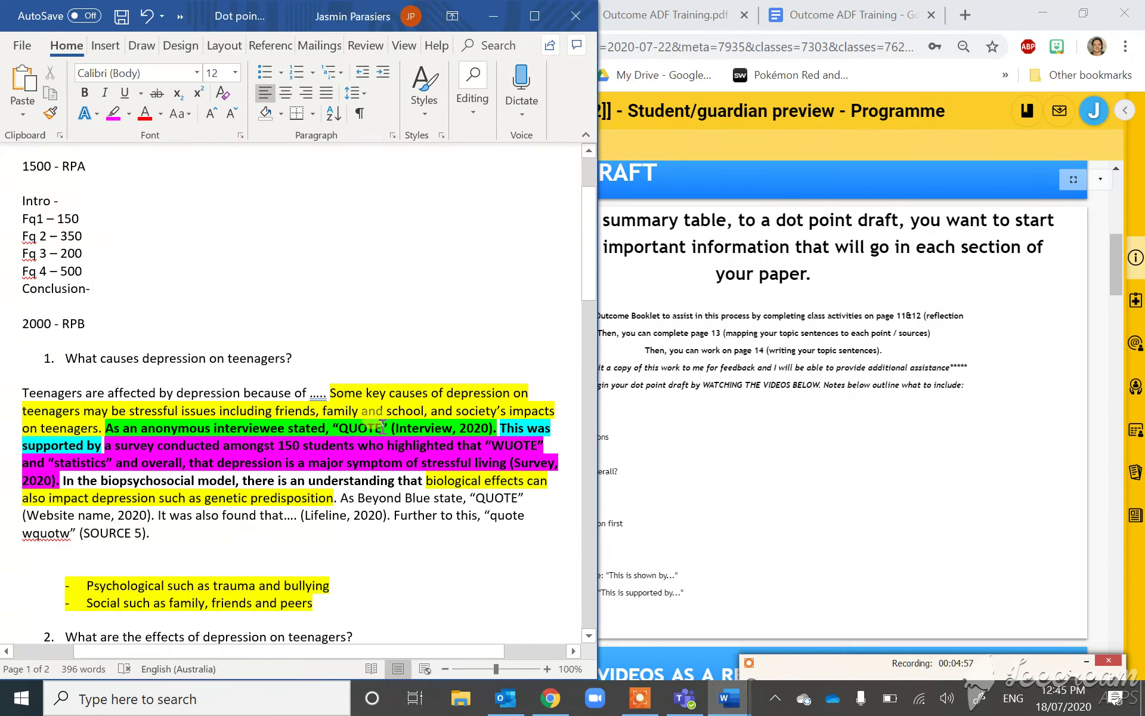